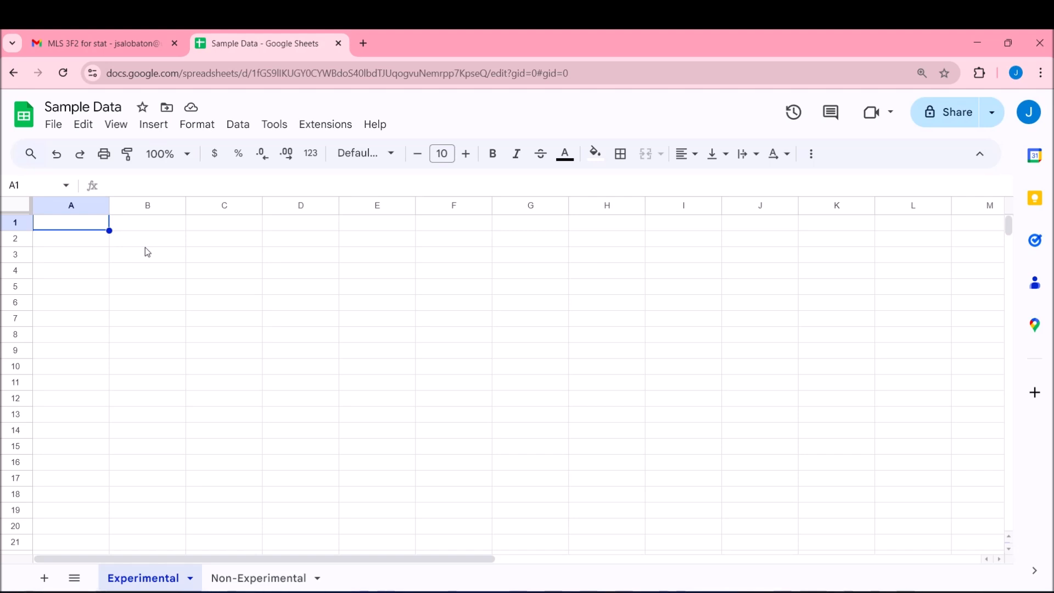
# - Enter the column headers Trial, Replicates and Treatment in cells A1 to C1 of the Experimental sheet
pyautogui.write('Trial')
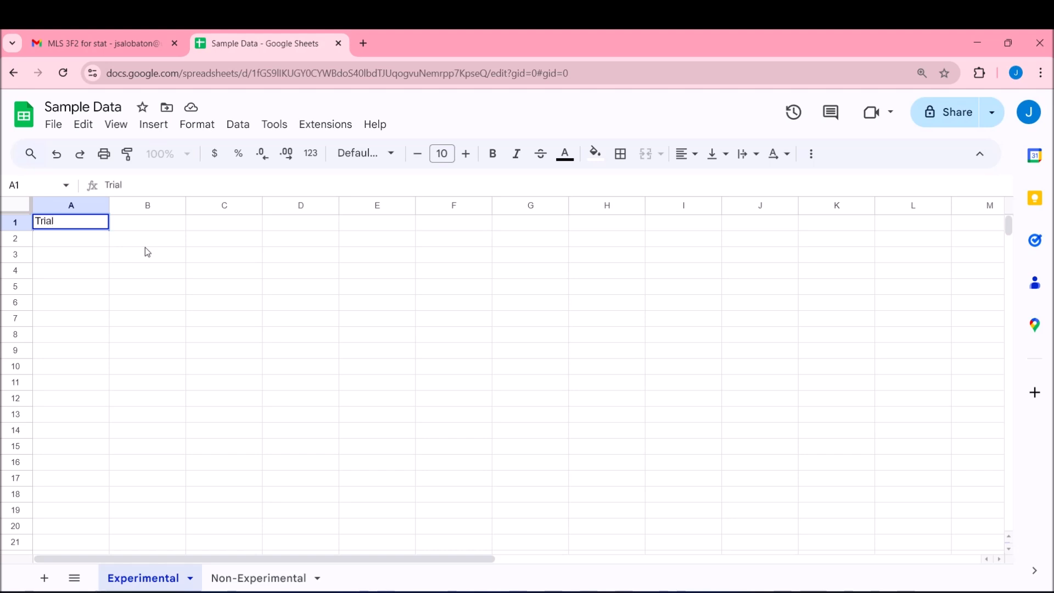
pyautogui.press('Tab')
pyautogui.write('Re')
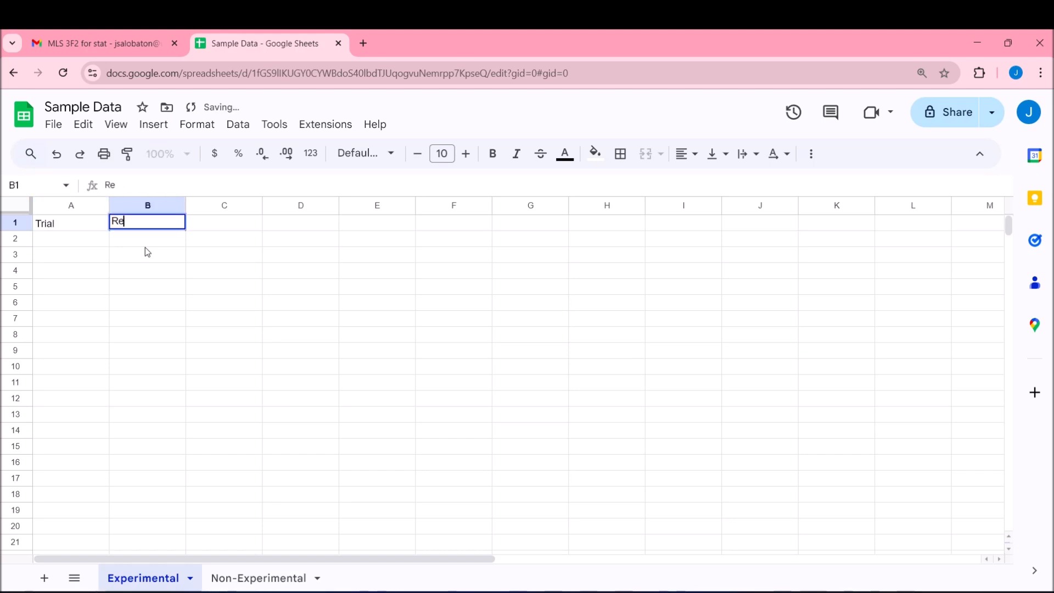
pyautogui.write('plicates')
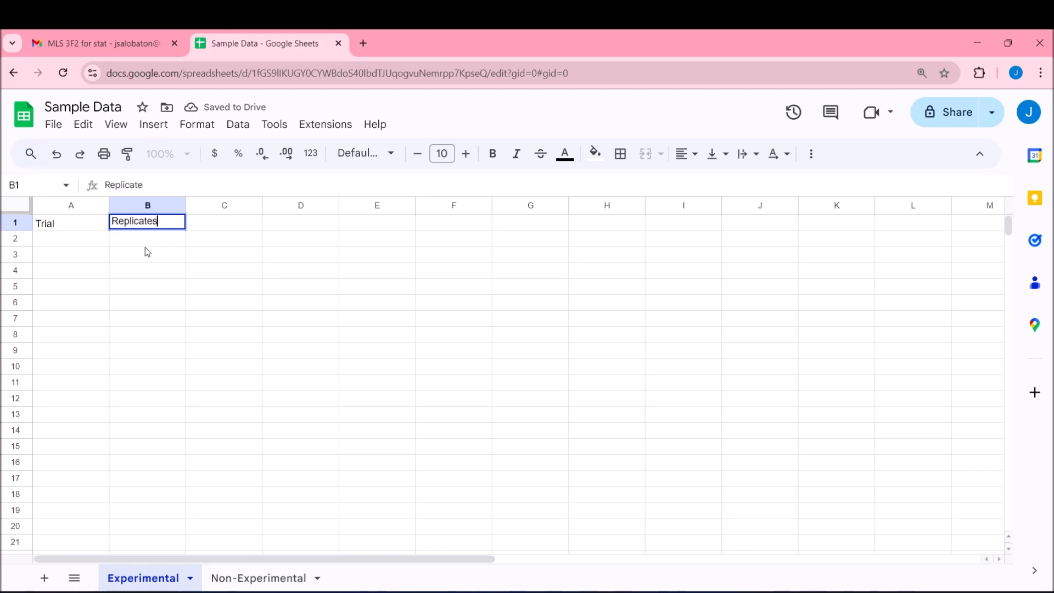
pyautogui.press('Tab')
pyautogui.write('Trea')
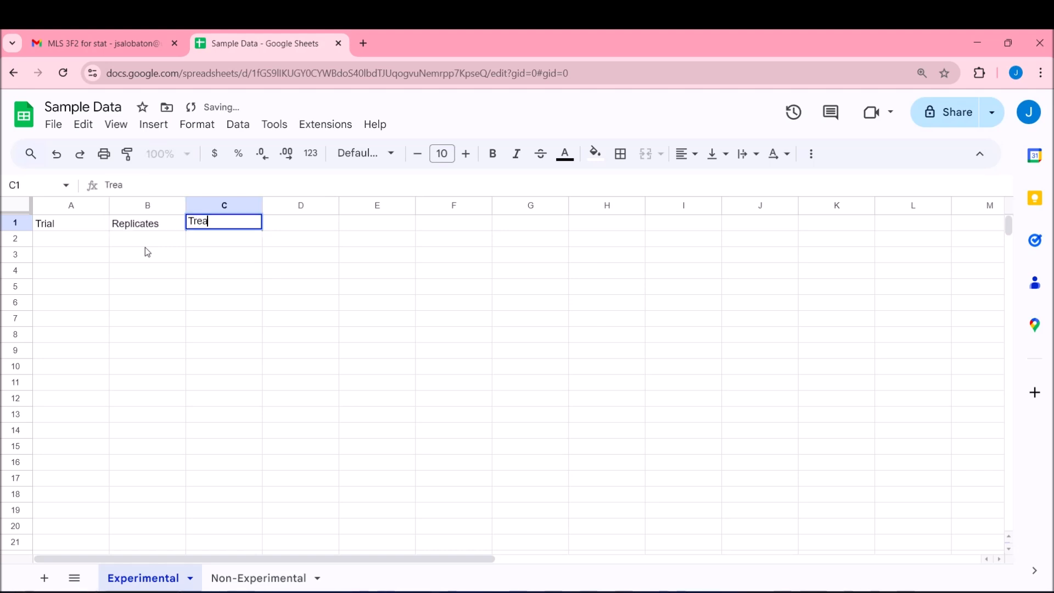
pyautogui.write('tments')
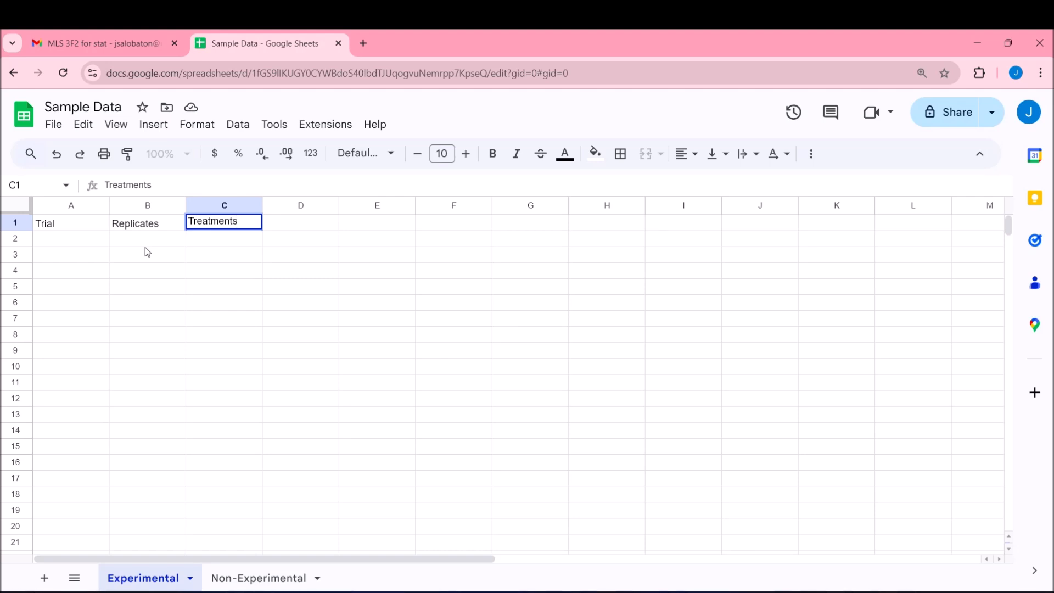
pyautogui.press('BackSpace')
# - Move the three column headers from A1:C1 to B2:D2
pyautogui.moveTo(55, 224); pyautogui.dragTo(212, 228)
pyautogui.hotkey('ctrl', 'c')
pyautogui.click(133, 246)
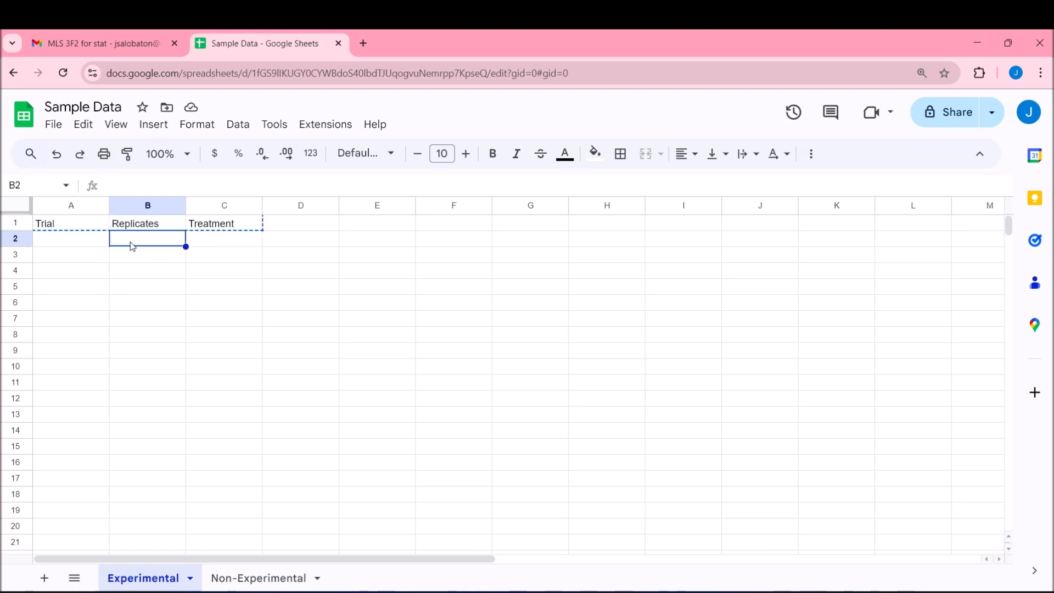
pyautogui.hotkey('ctrl', 'v')
# - Make the Trial, Replicates and Treatment headers in row 2 bold
pyautogui.click(147, 240)
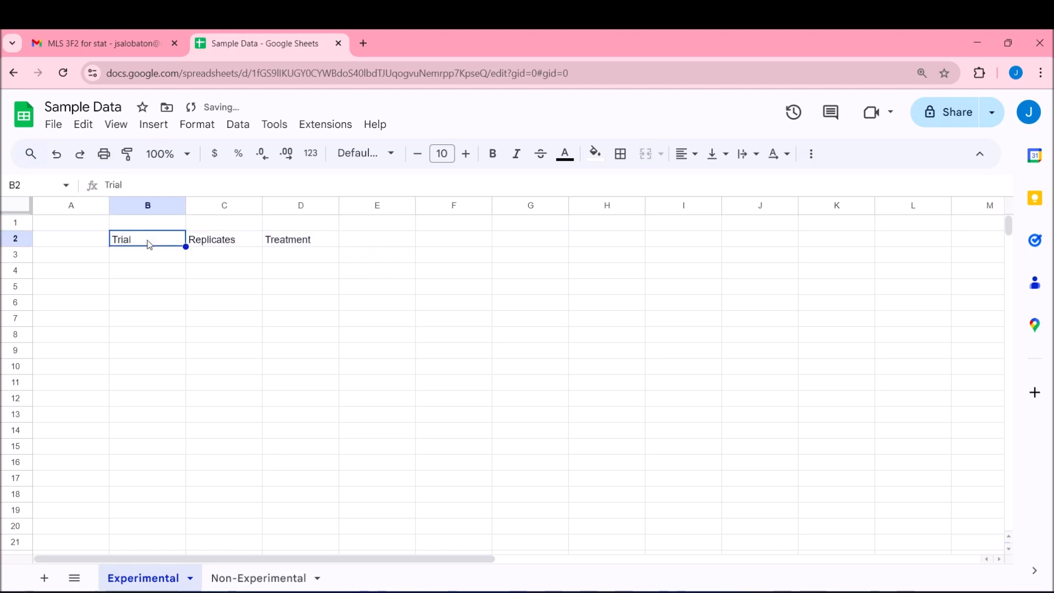
pyautogui.hotkey('ctrl', 'b')
pyautogui.click(230, 242)
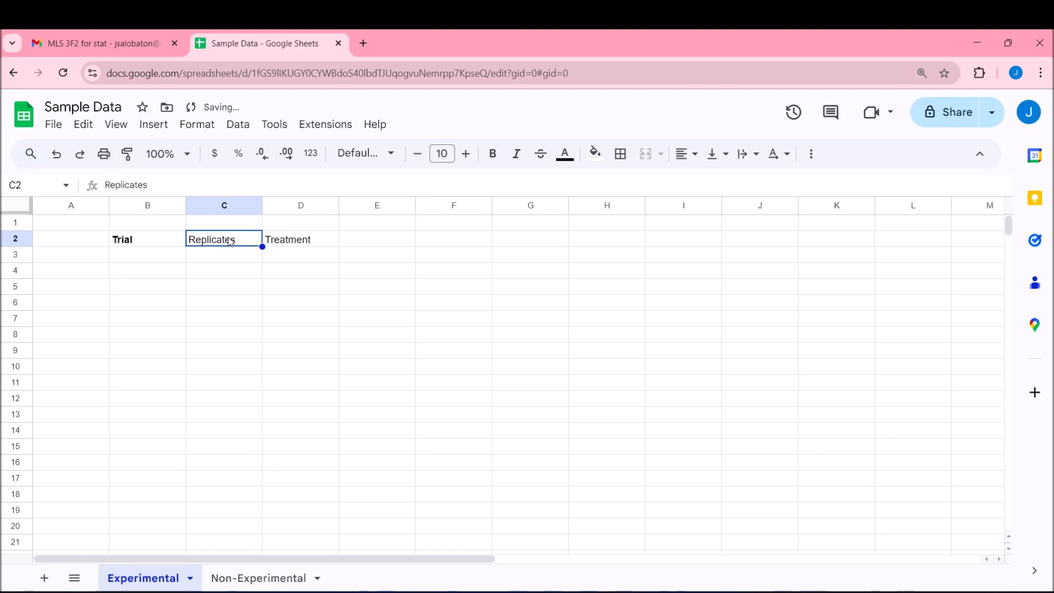
pyautogui.hotkey('ctrl', 'b')
pyautogui.click(300, 242)
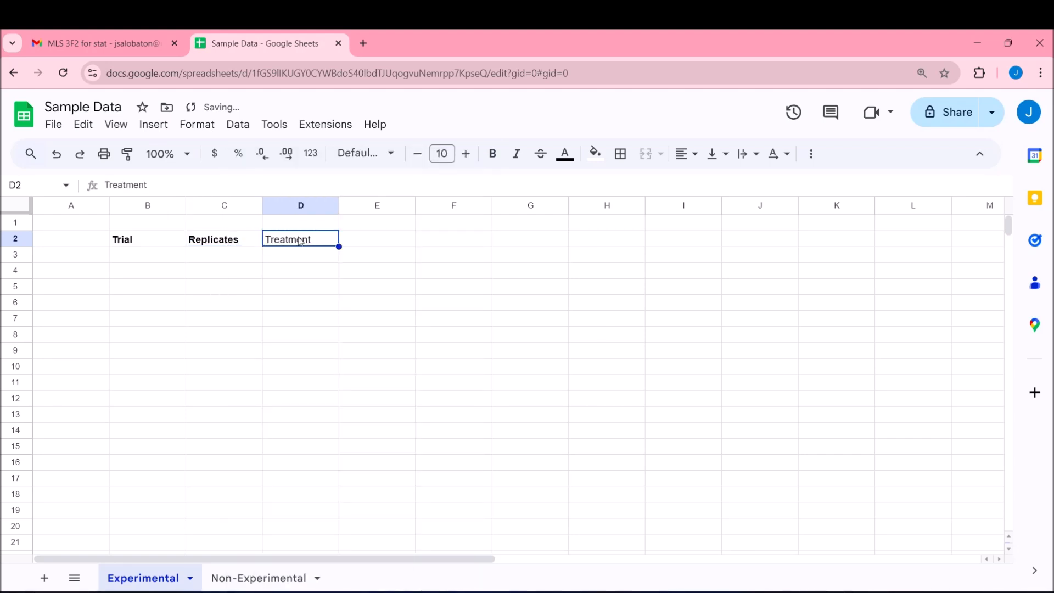
pyautogui.hotkey('ctrl', 'b')
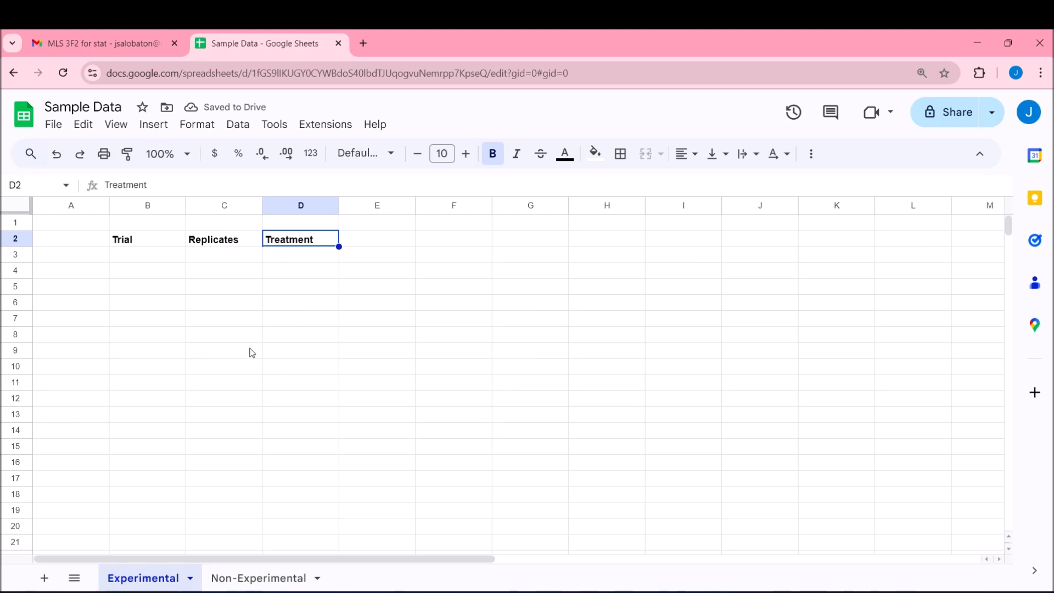
# - Enter 10% and 25% as the first two treatment levels in D3 and D4
pyautogui.click(175, 262)
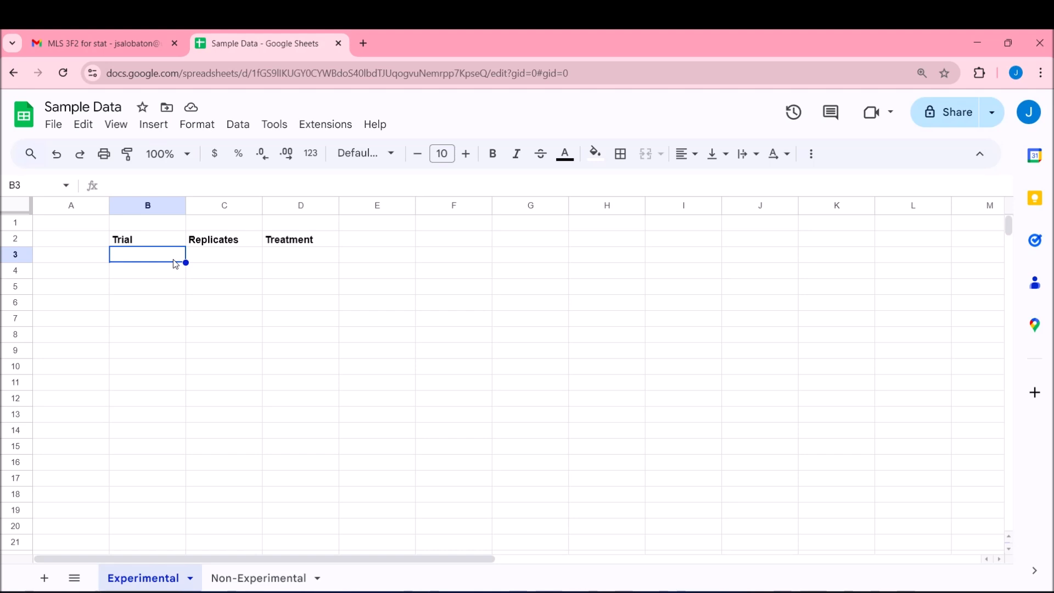
pyautogui.press('Right')
pyautogui.press('Right')
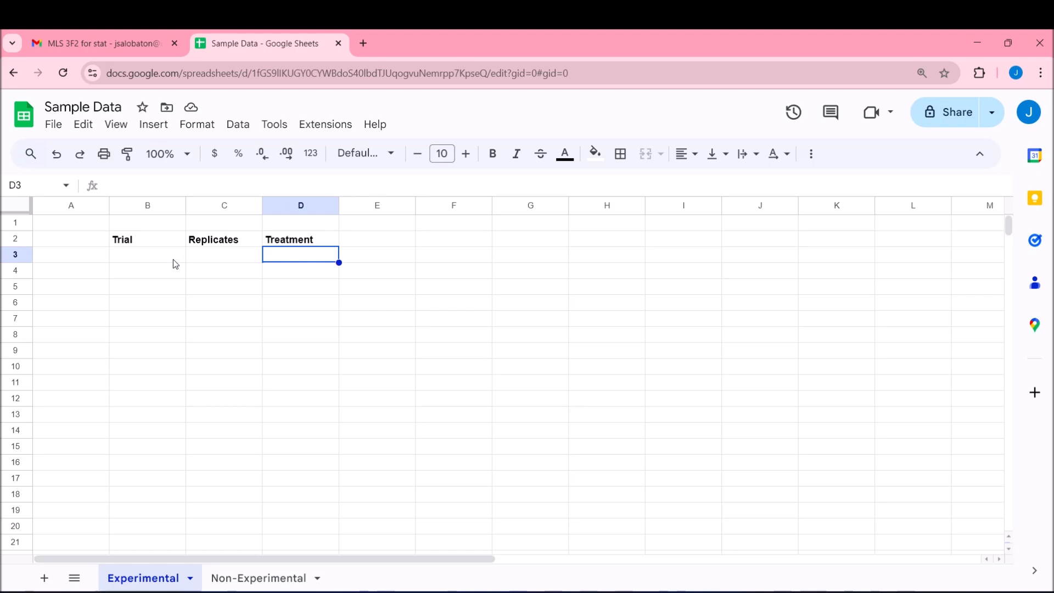
pyautogui.write('10')
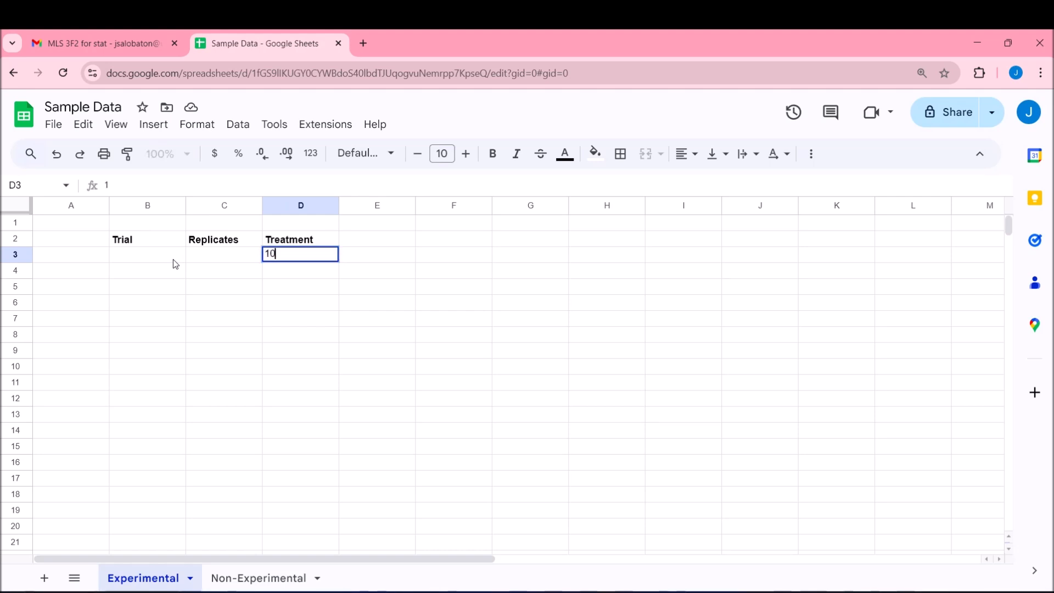
pyautogui.write('%')
pyautogui.press('Return')
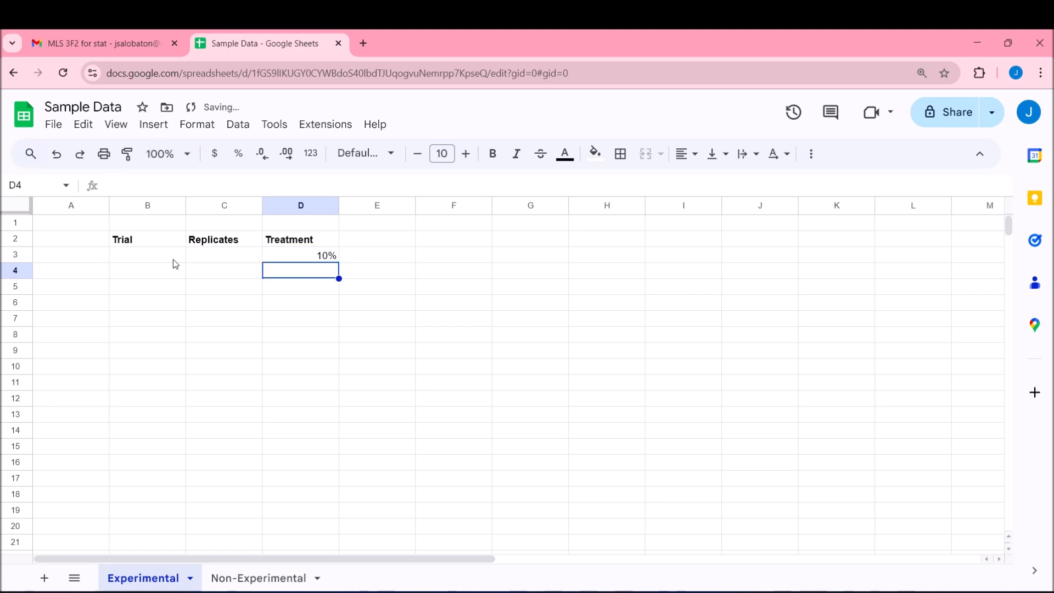
pyautogui.write('25%')
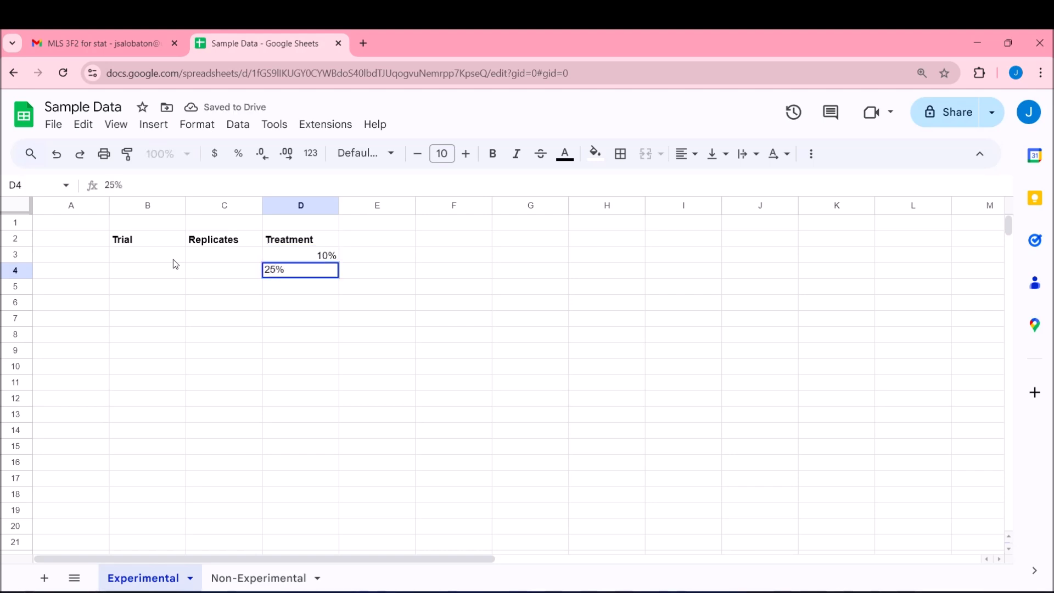
pyautogui.press('Return')
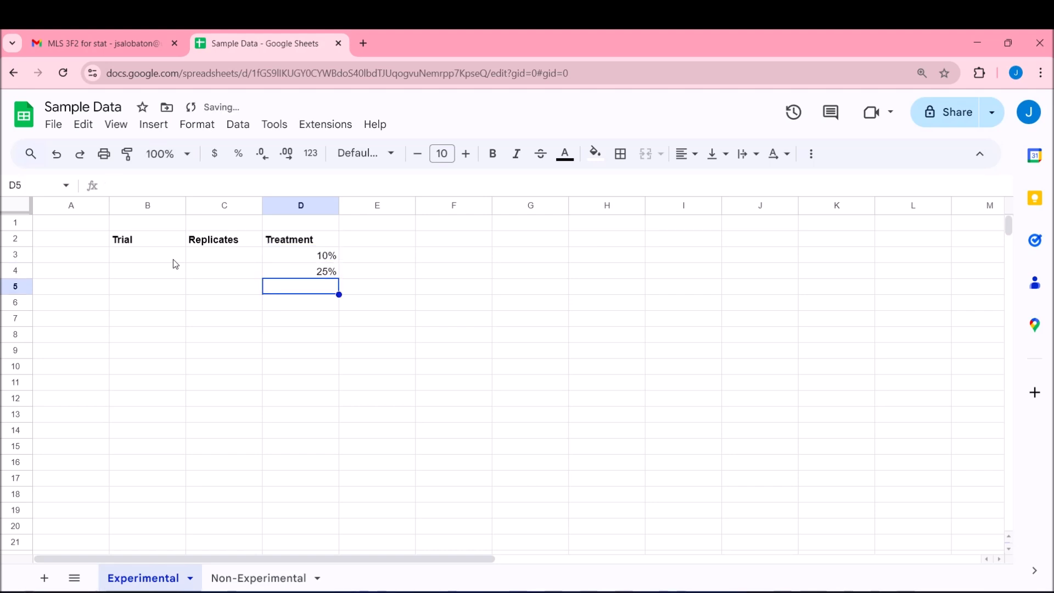
# - Continue the treatment levels with 50%, 75% and 100% in cells D5 to D7
pyautogui.write('50%')
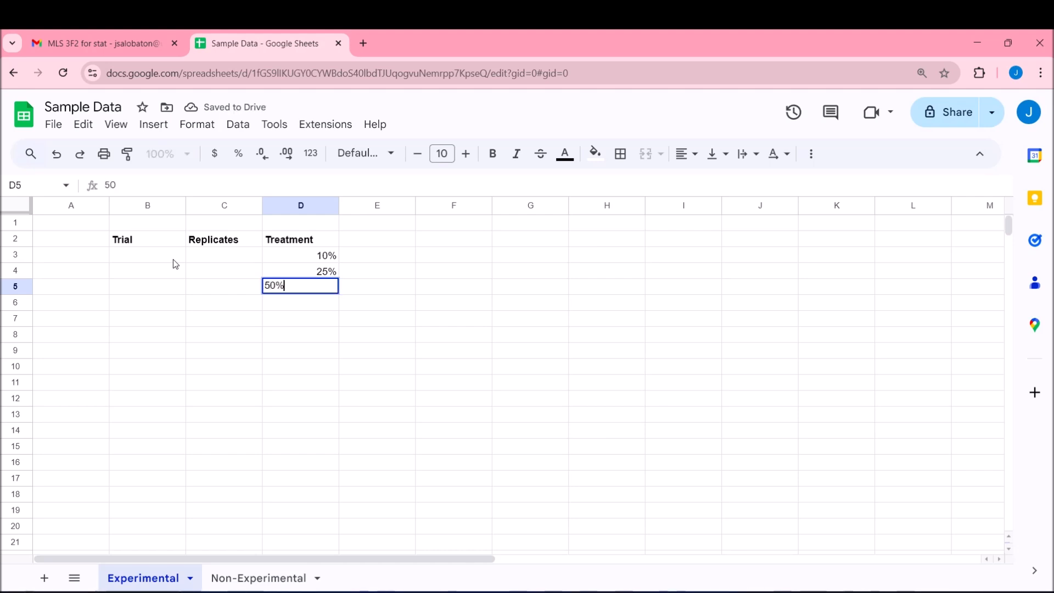
pyautogui.press('Return')
pyautogui.write('7')
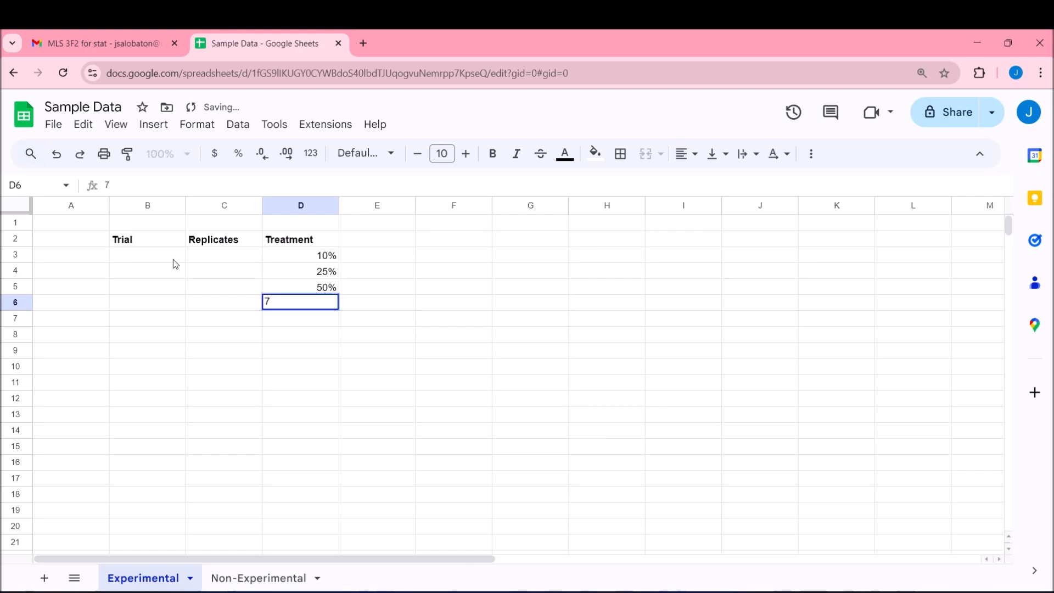
pyautogui.write('5%')
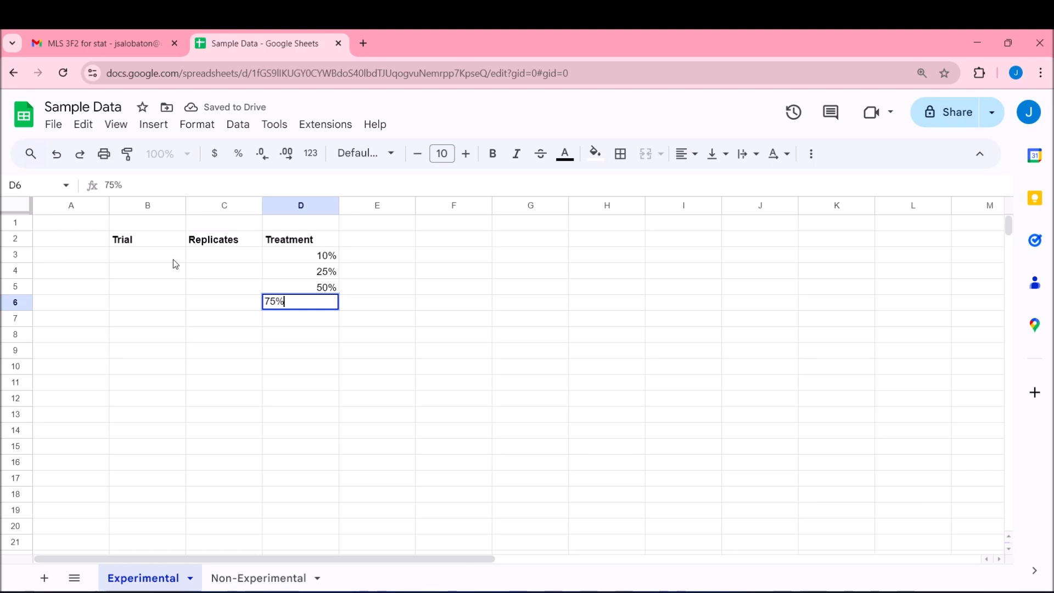
pyautogui.press('Return')
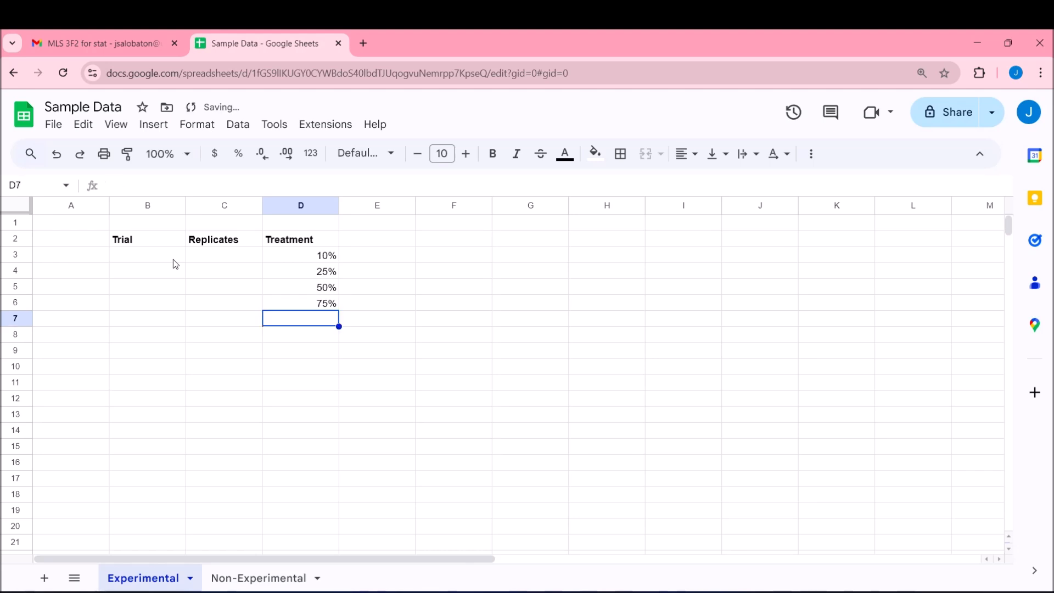
pyautogui.write('100')
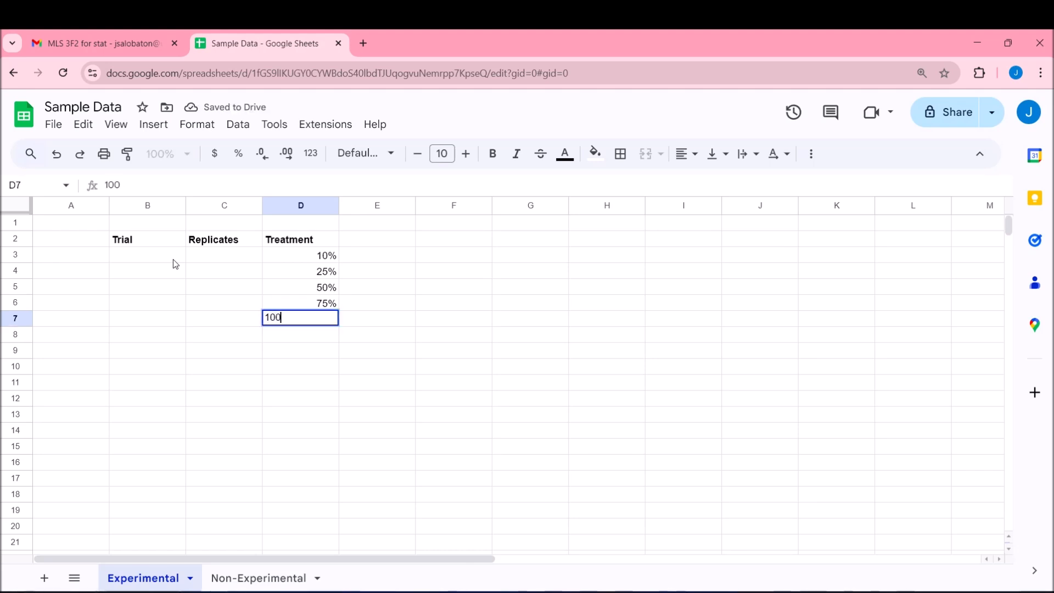
pyautogui.write('%')
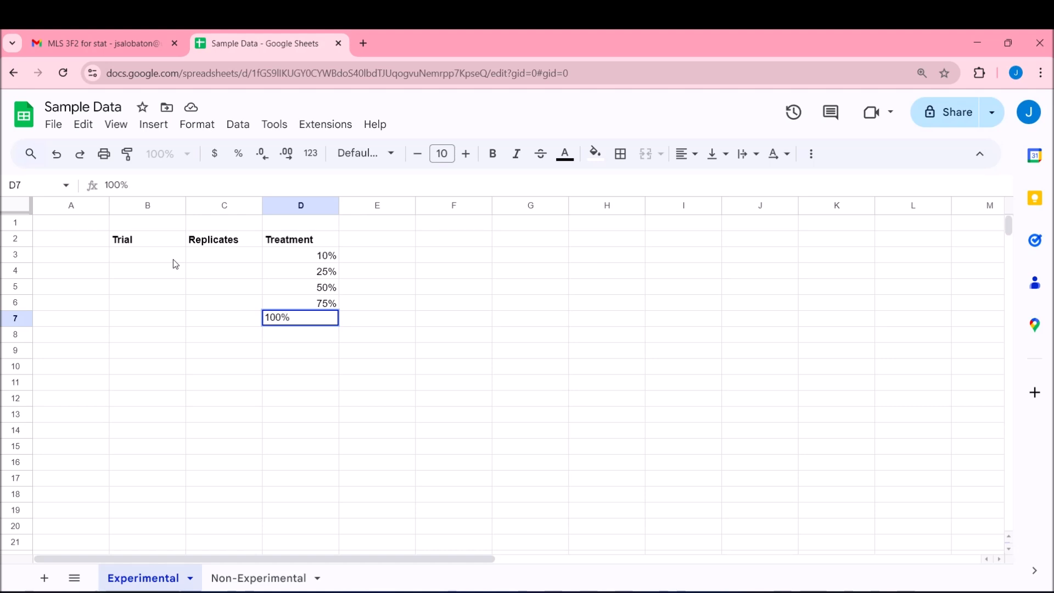
pyautogui.press('Return')
# - Add Positive Control and Negative Control below the percentages, in cells D8 and D9
pyautogui.write('Po')
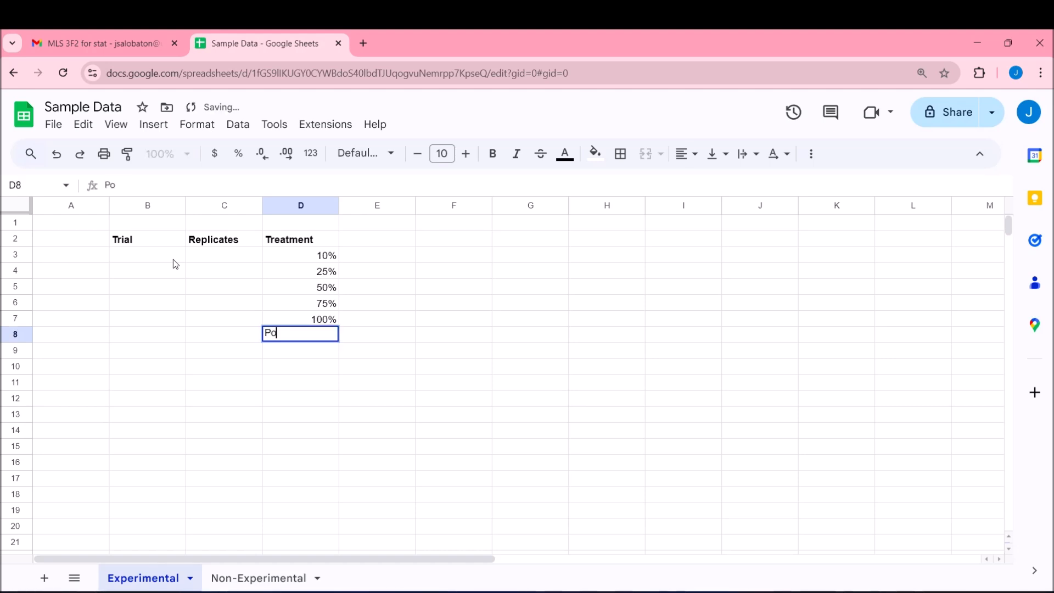
pyautogui.write('sitive C')
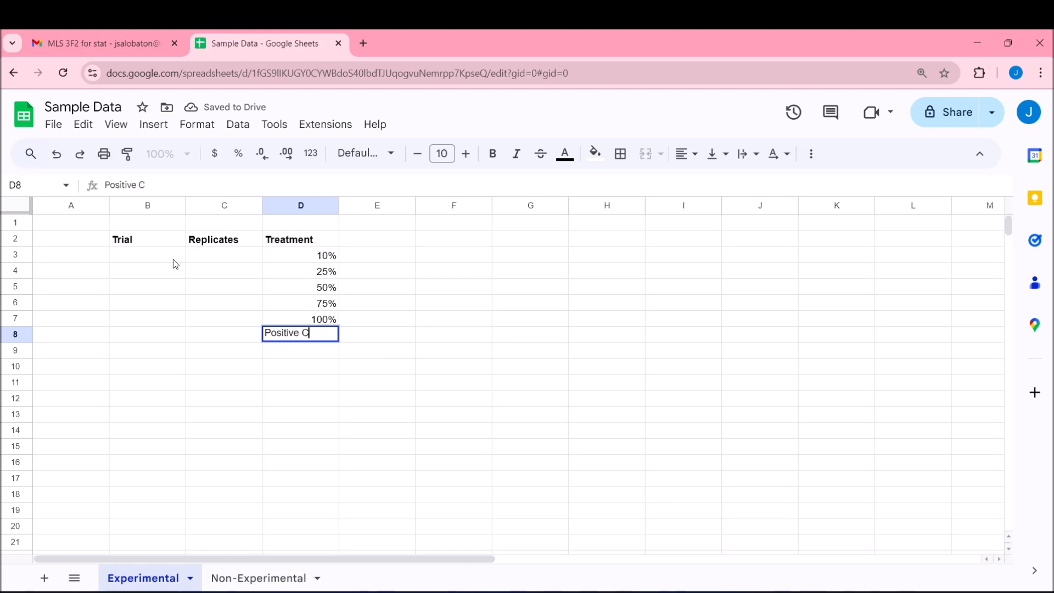
pyautogui.write('ontrol')
pyautogui.press('Return')
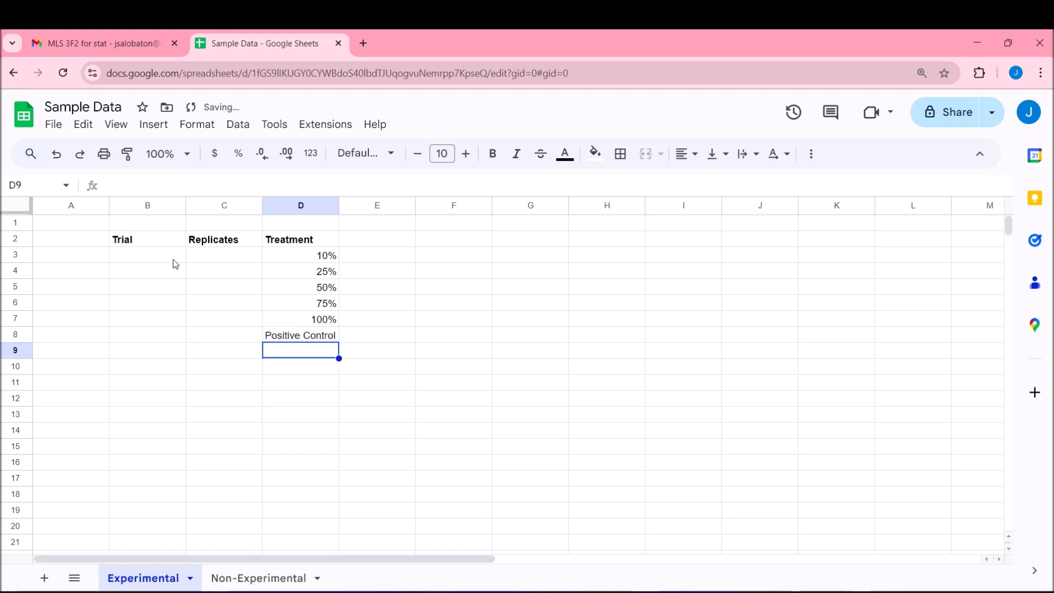
pyautogui.write('Negative')
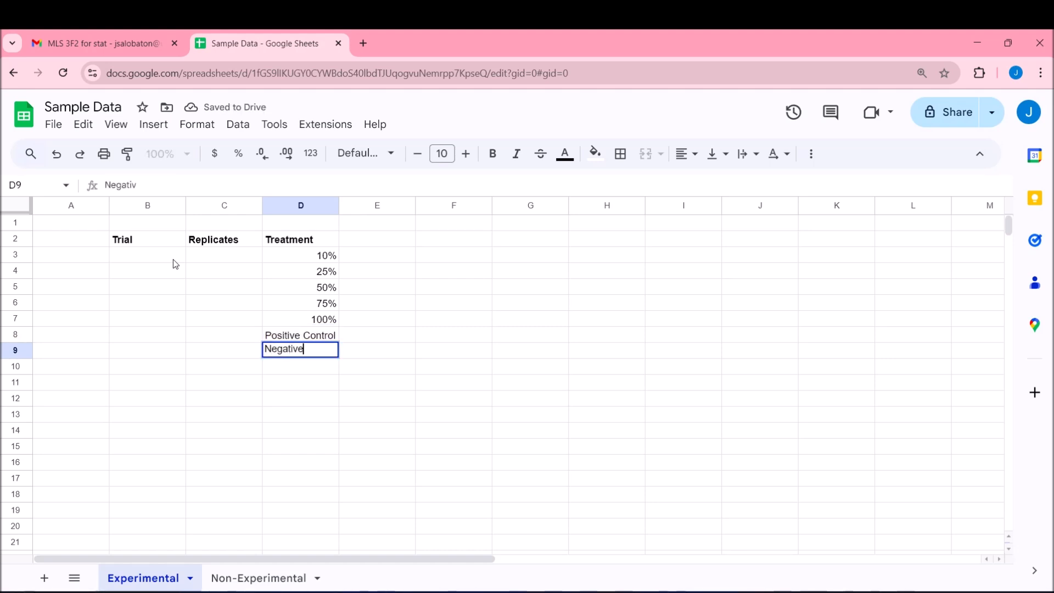
pyautogui.write(' Control')
pyautogui.press('Return')
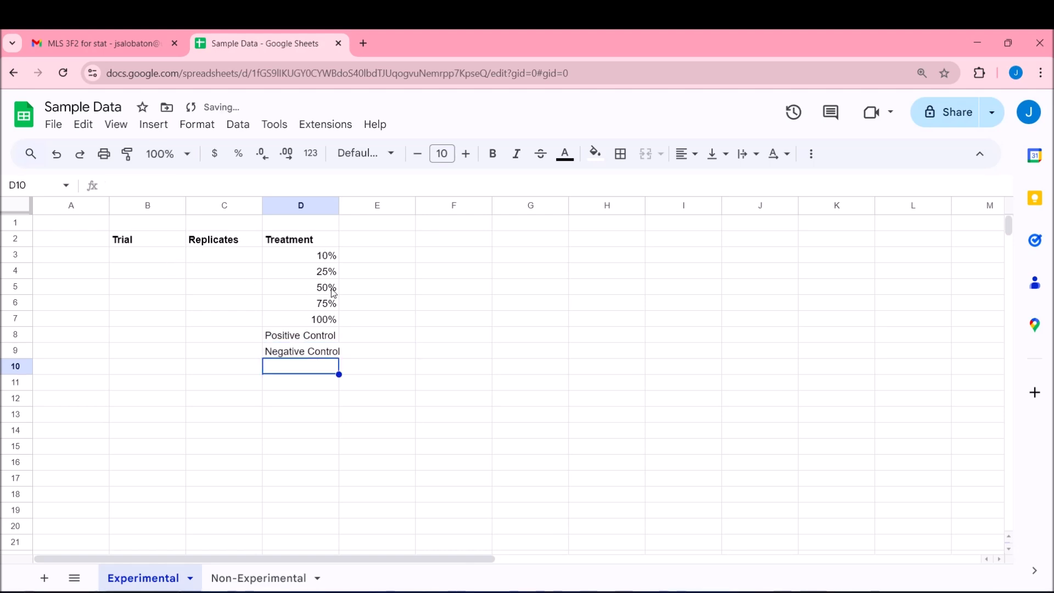
# - Insert seven empty rows above the treatment list, between the header row and the 10% entry
pyautogui.moveTo(321, 255); pyautogui.dragTo(322, 366)
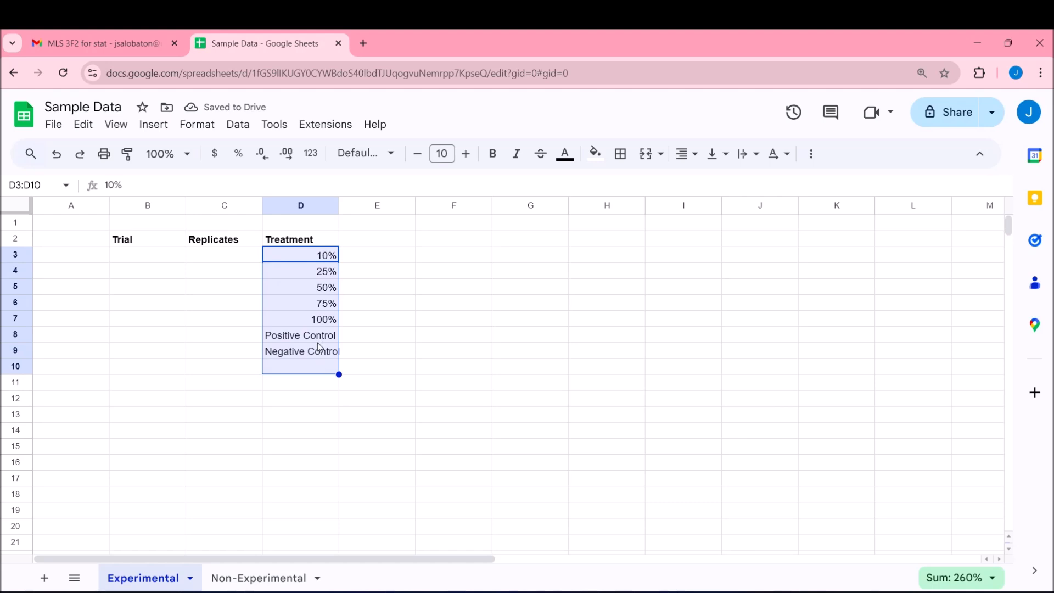
pyautogui.click(316, 352)
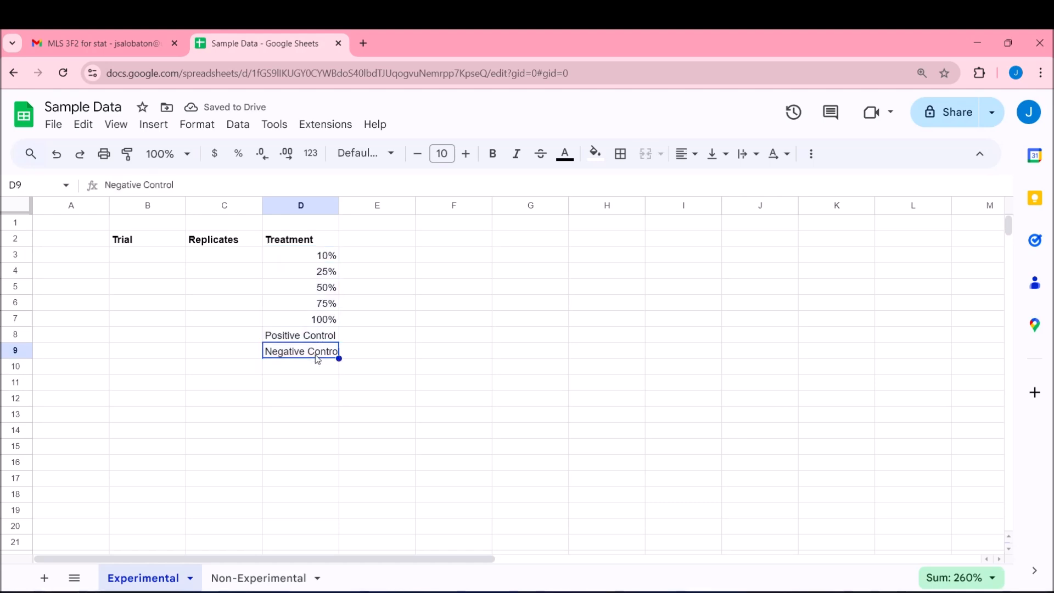
pyautogui.moveTo(325, 261); pyautogui.dragTo(325, 358)
pyautogui.rightClick(313, 266)
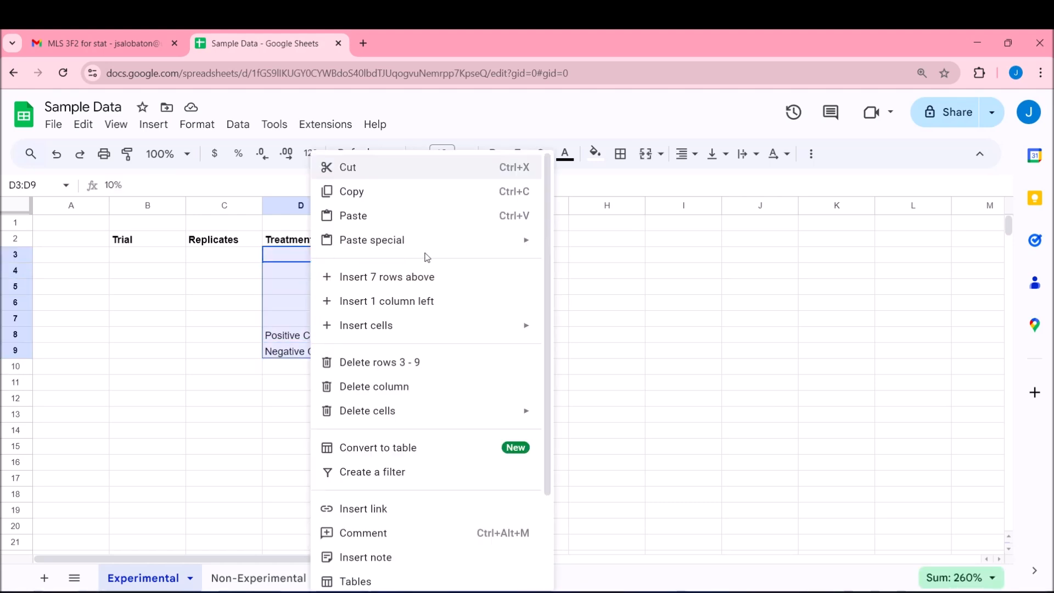
pyautogui.click(388, 285)
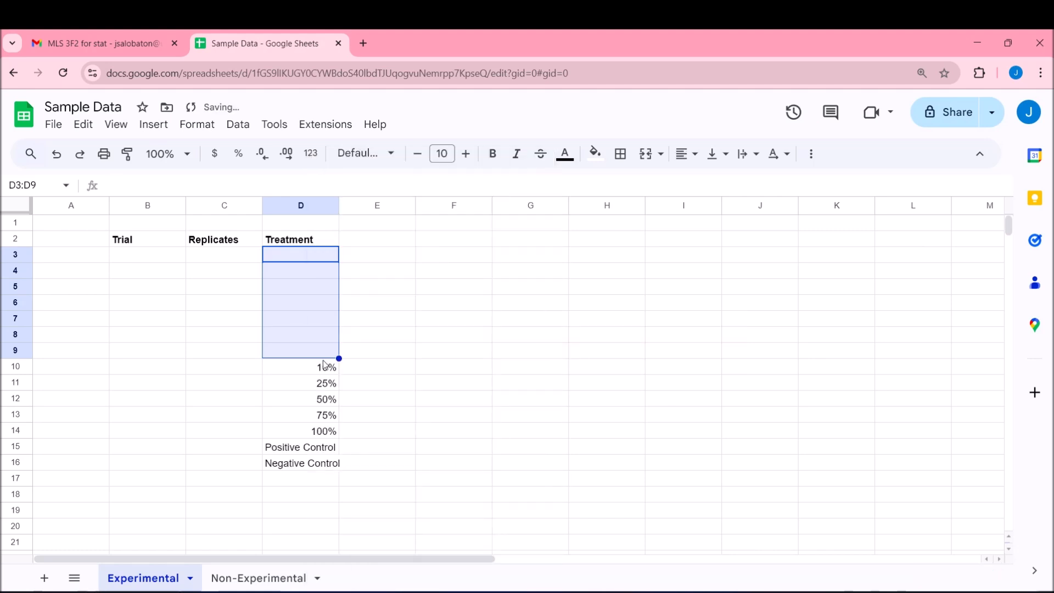
# - Move the Trial, Replicates and Treatment headers from row 2 to B9:D9, directly above the treatment list
pyautogui.moveTo(146, 239); pyautogui.dragTo(294, 245)
pyautogui.hotkey('ctrl', 'c')
pyautogui.click(157, 351)
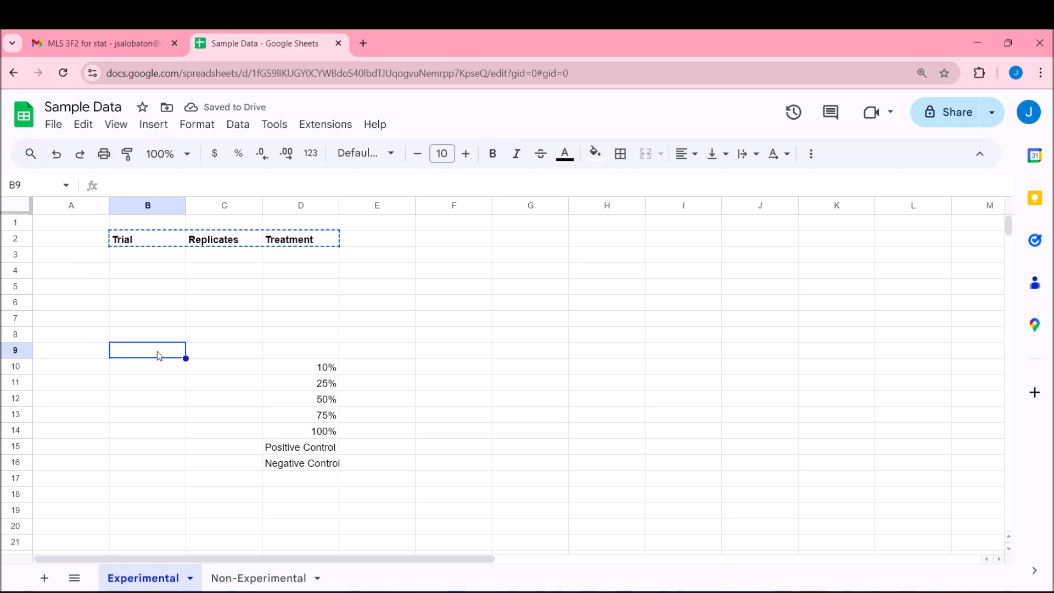
pyautogui.hotkey('ctrl', 'v')
# - Copy the seven treatment entries in D10:D16 to cells D1 to D7
pyautogui.moveTo(312, 370); pyautogui.dragTo(321, 467)
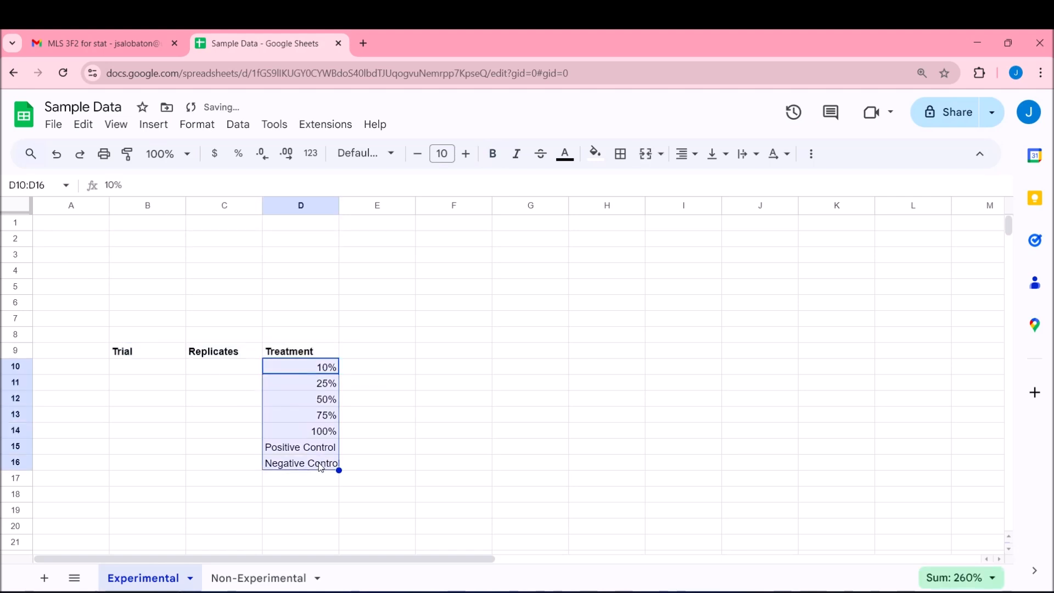
pyautogui.hotkey('ctrl', 'c')
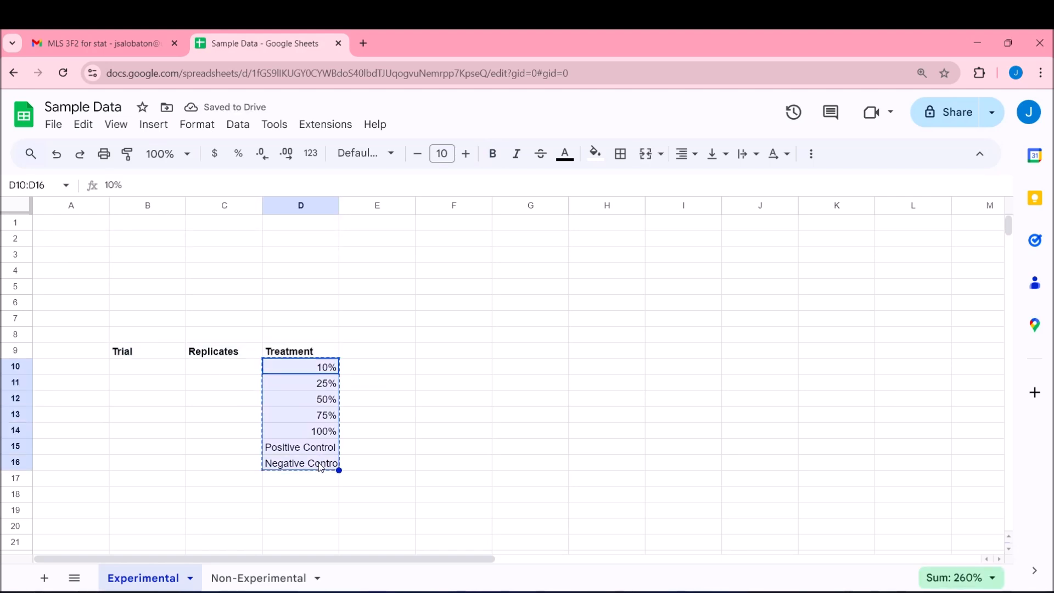
pyautogui.click(325, 238)
pyautogui.click(321, 223)
pyautogui.hotkey('ctrl', 'v')
# - Prefix the first four treatment levels in D1:D4 with codes, giving 1- 10%, 2- 25%, 3- 50% and 4 -75%
pyautogui.click(302, 226)
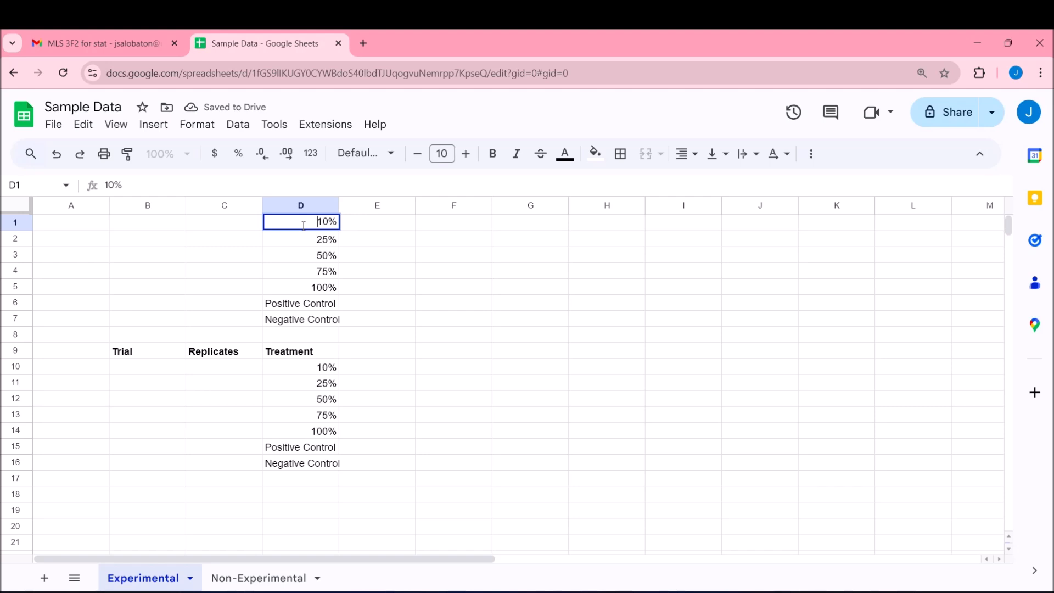
pyautogui.write('1-')
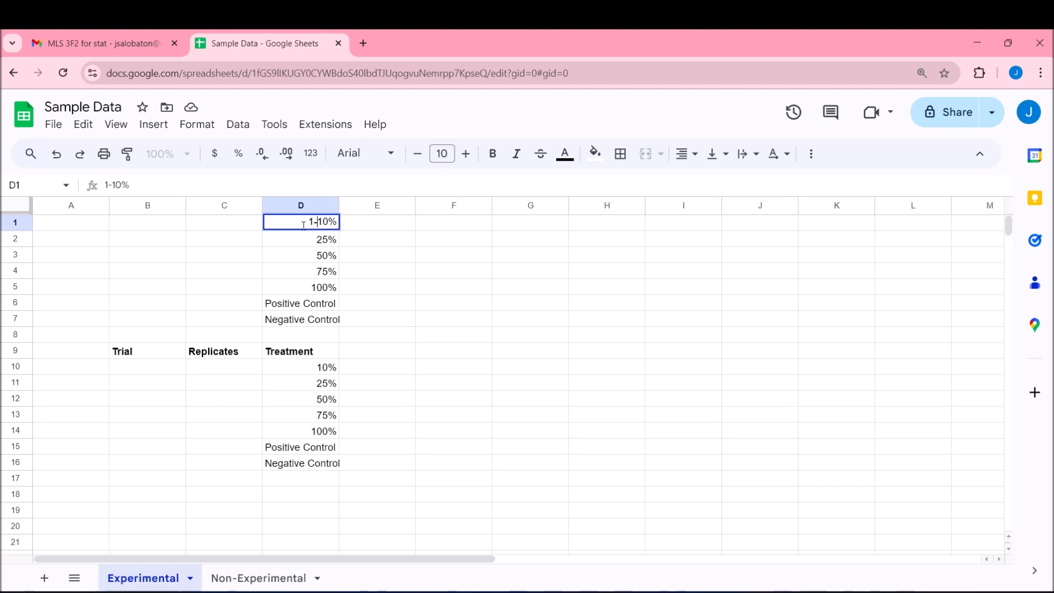
pyautogui.press('Return')
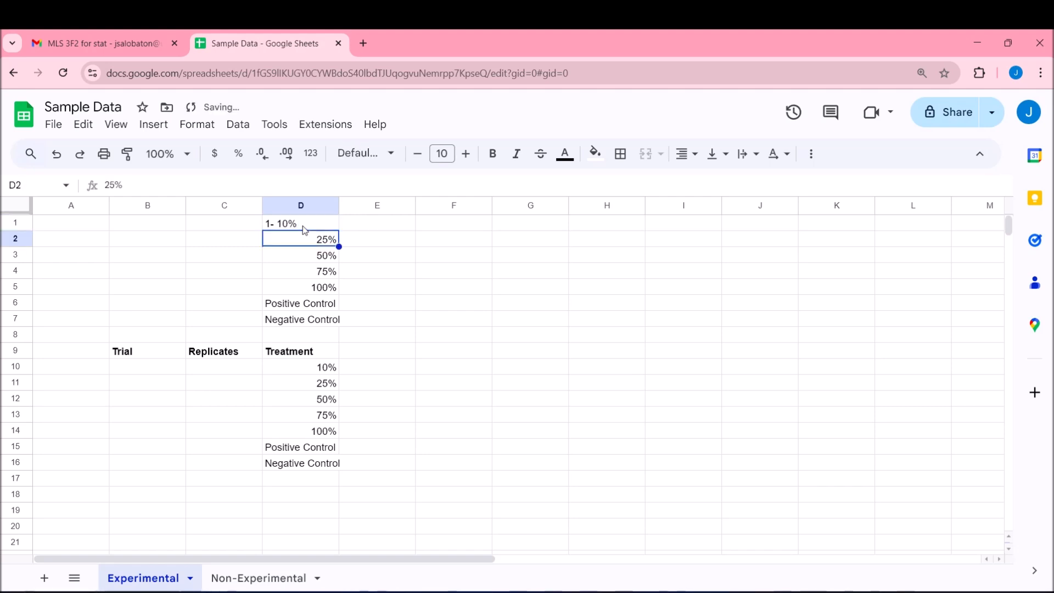
pyautogui.press('Return')
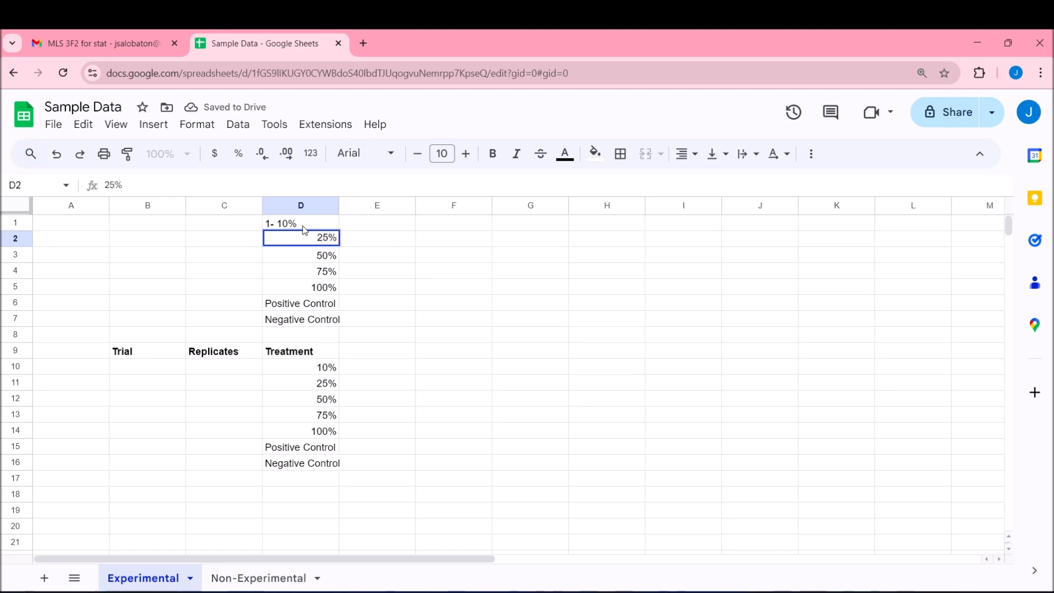
pyautogui.write('2-')
pyautogui.press('Return')
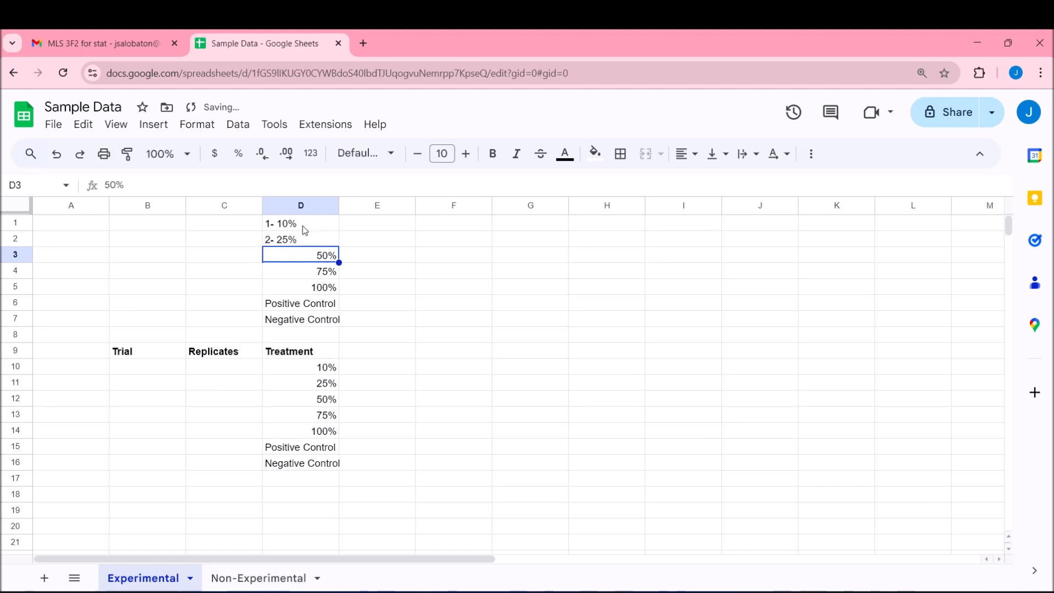
pyautogui.press('Return')
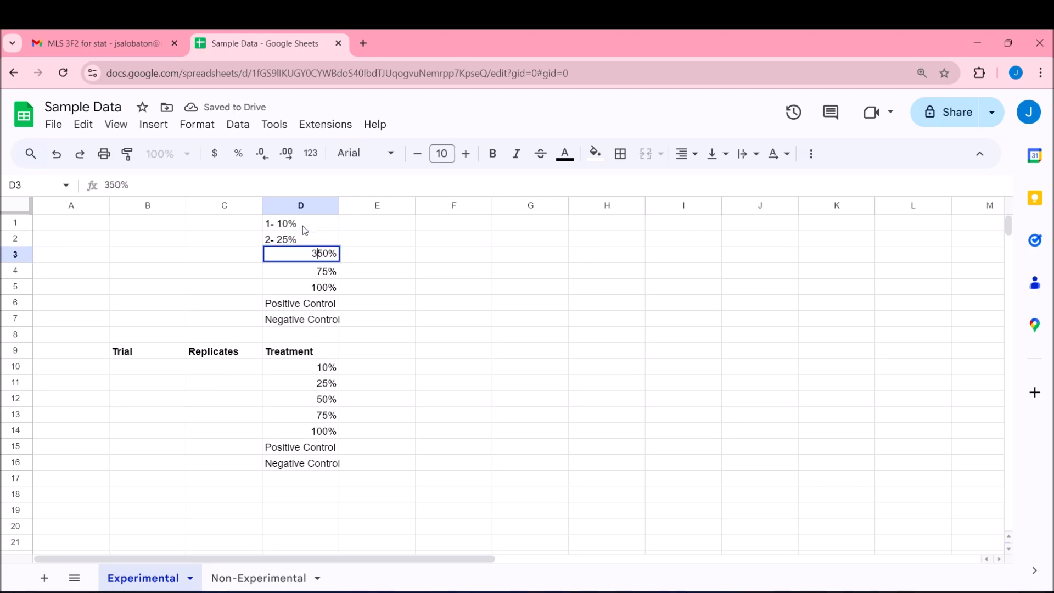
pyautogui.write('3-')
pyautogui.press('Return')
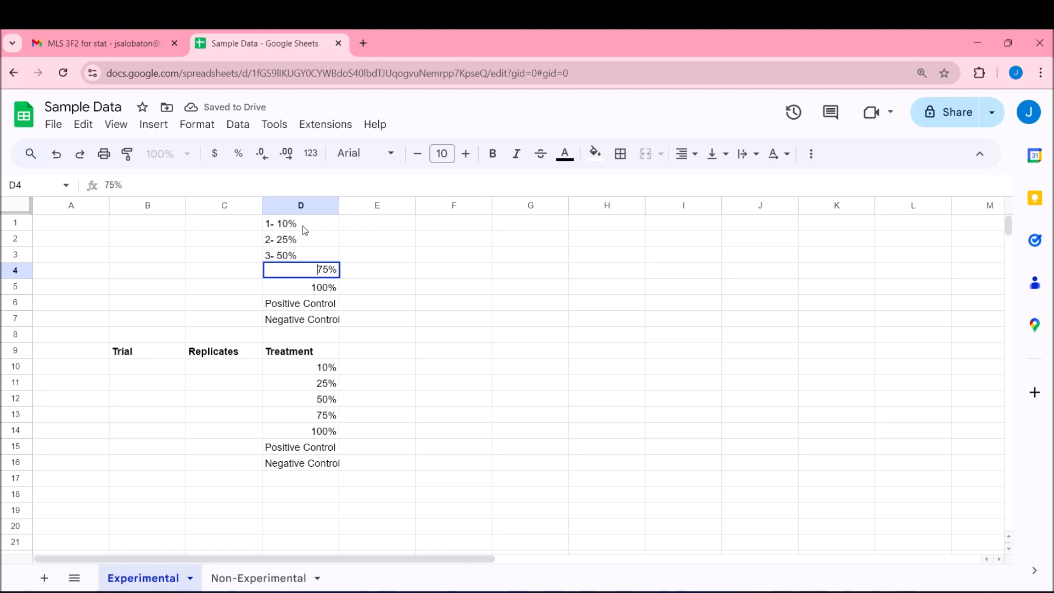
pyautogui.write('4 -')
pyautogui.press('Return')
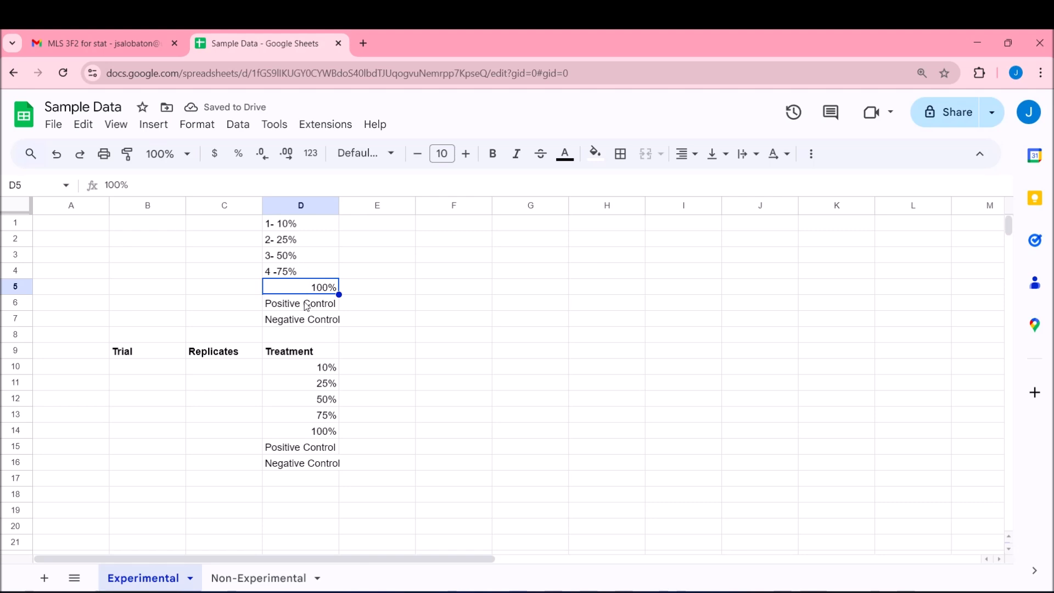
# - Delete the 100% entry in D5 and move Positive Control and Negative Control up to D5:D6
pyautogui.press('Delete')
pyautogui.moveTo(299, 303); pyautogui.dragTo(294, 333)
pyautogui.hotkey('ctrl', 'x')
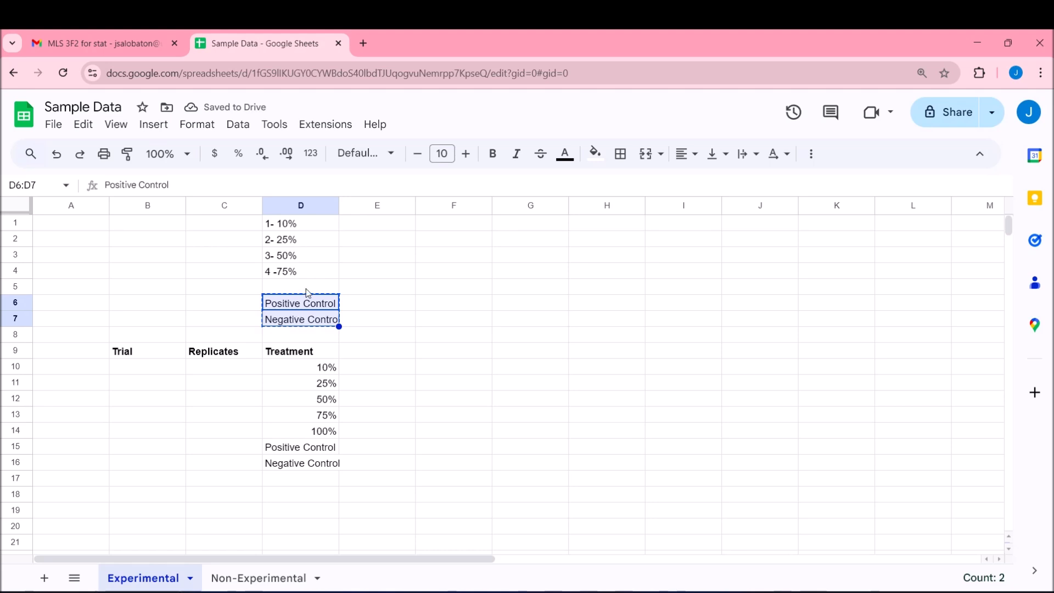
pyautogui.click(308, 289)
pyautogui.hotkey('ctrl', 'v')
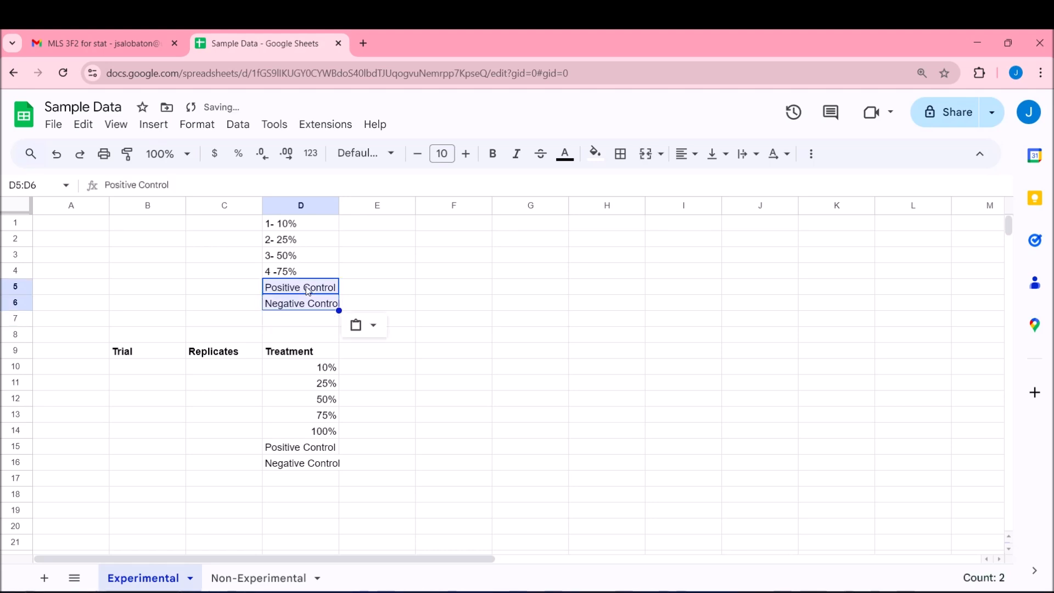
# - Change the percentage in the first treatment entry, D1, to 15%
pyautogui.doubleClick(289, 220)
pyautogui.click(289, 221)
pyautogui.press('BackSpace')
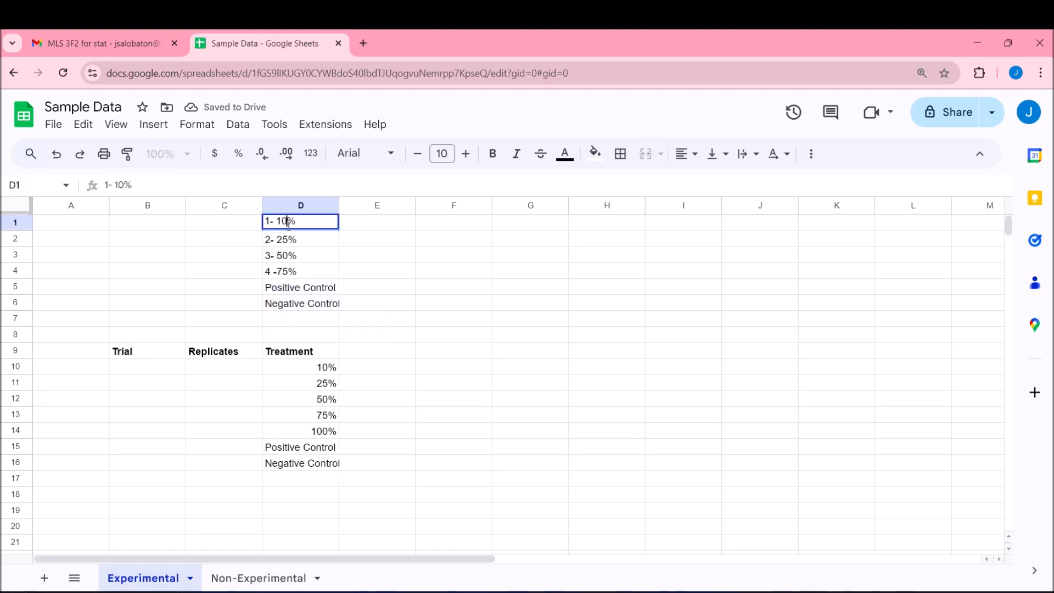
pyautogui.write('5')
pyautogui.press('Return')
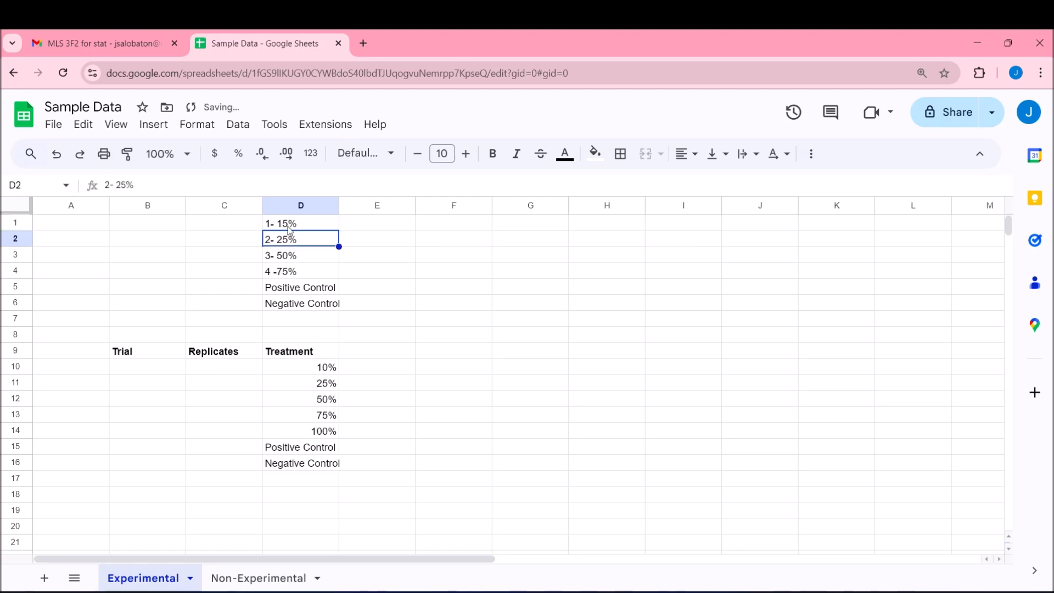
# - Number the controls in D5 and D6 as 5 -Positive Control and 6 -Negative Control
pyautogui.doubleClick(274, 286)
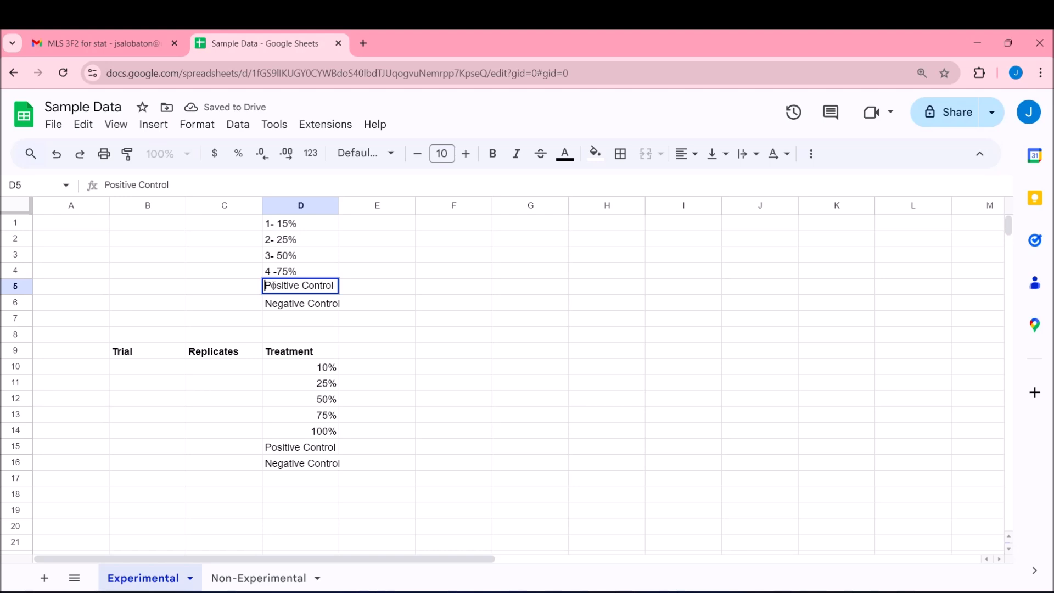
pyautogui.write('5 -')
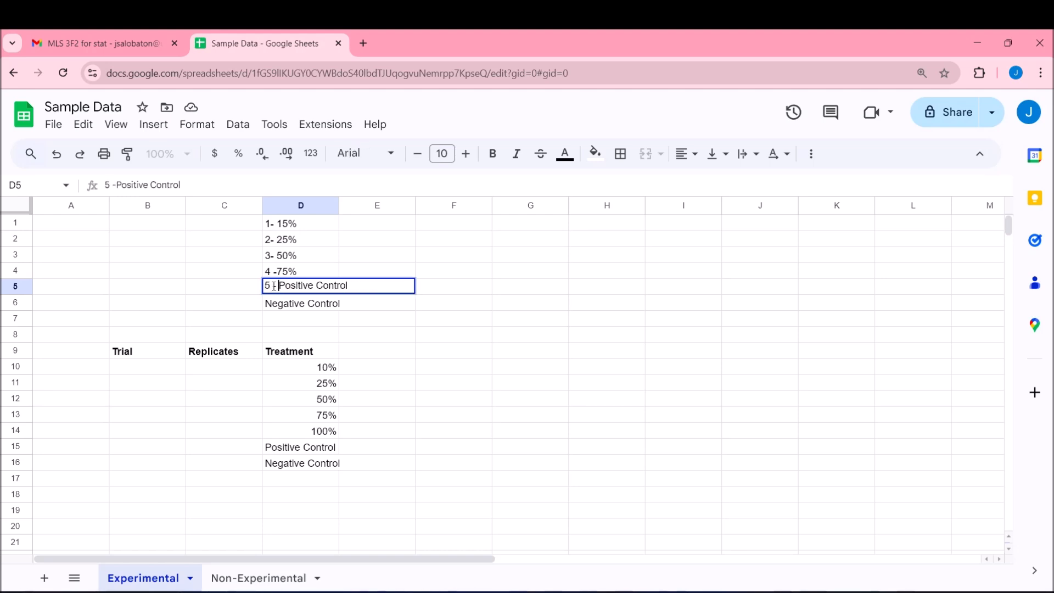
pyautogui.press('Return')
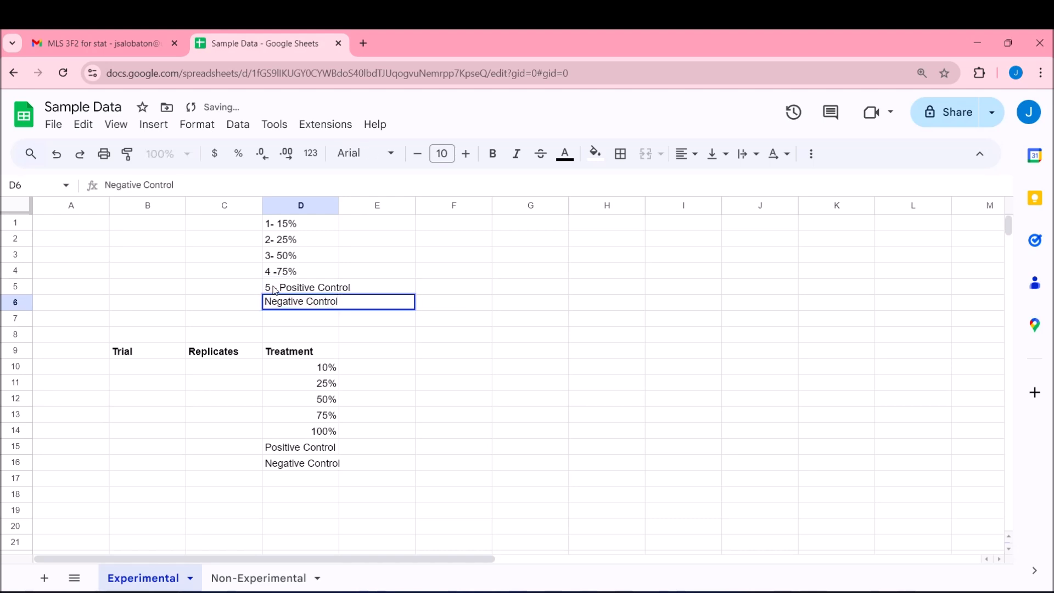
pyautogui.press('Home')
pyautogui.write('6 -')
pyautogui.press('Return')
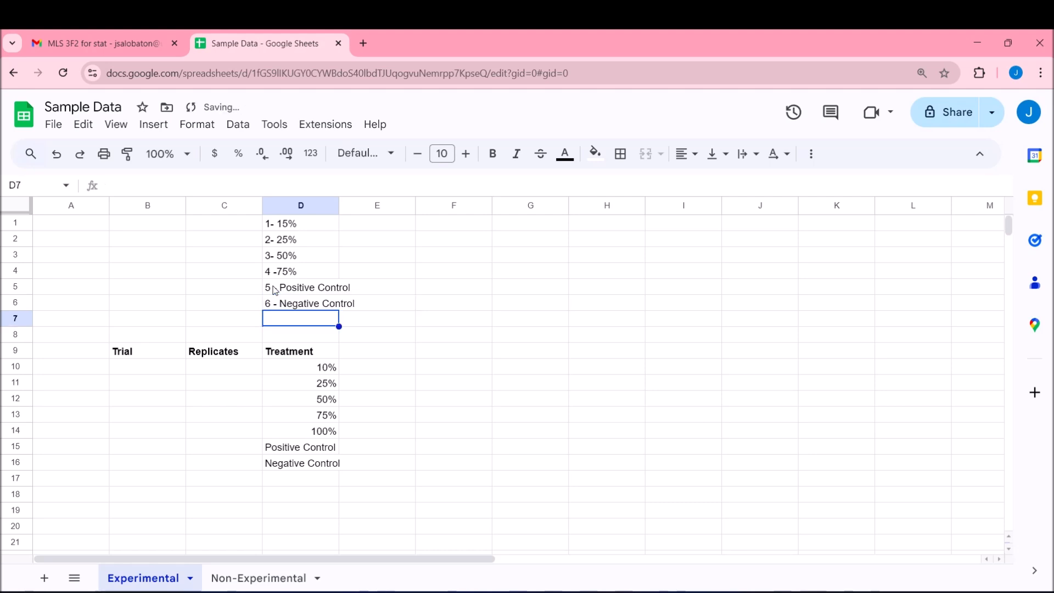
# - List the codes for the five replicates in C1:C5, from 1 - Replicate 1 to 5- Replicate 5
pyautogui.click(231, 224)
pyautogui.write('1')
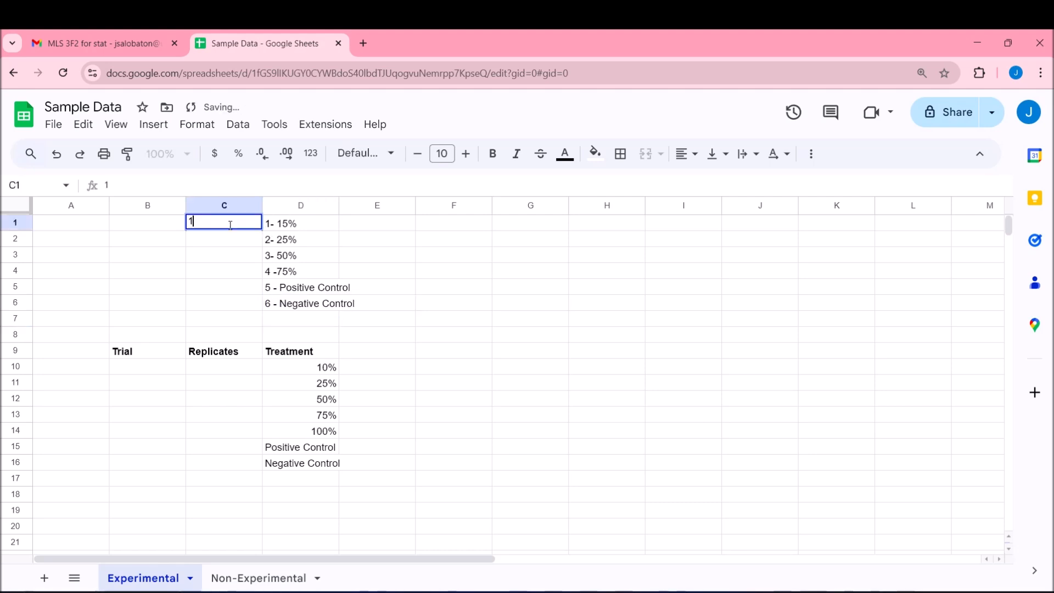
pyautogui.write(' - Replicate 1')
pyautogui.press('Return')
pyautogui.write('2 - Replicate 2')
pyautogui.press('Return')
pyautogui.write('3 ')
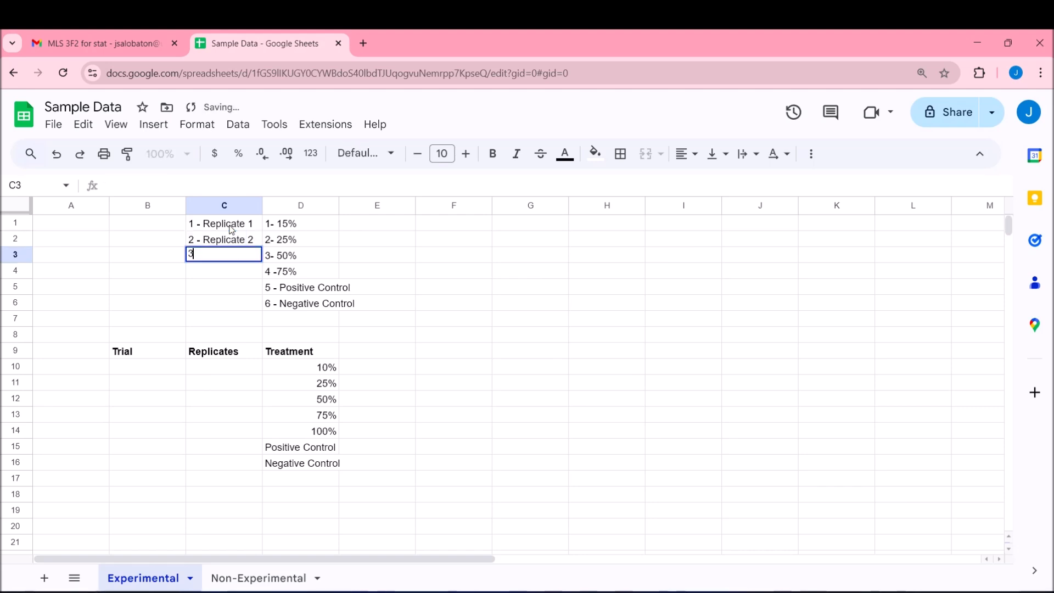
pyautogui.write('-')
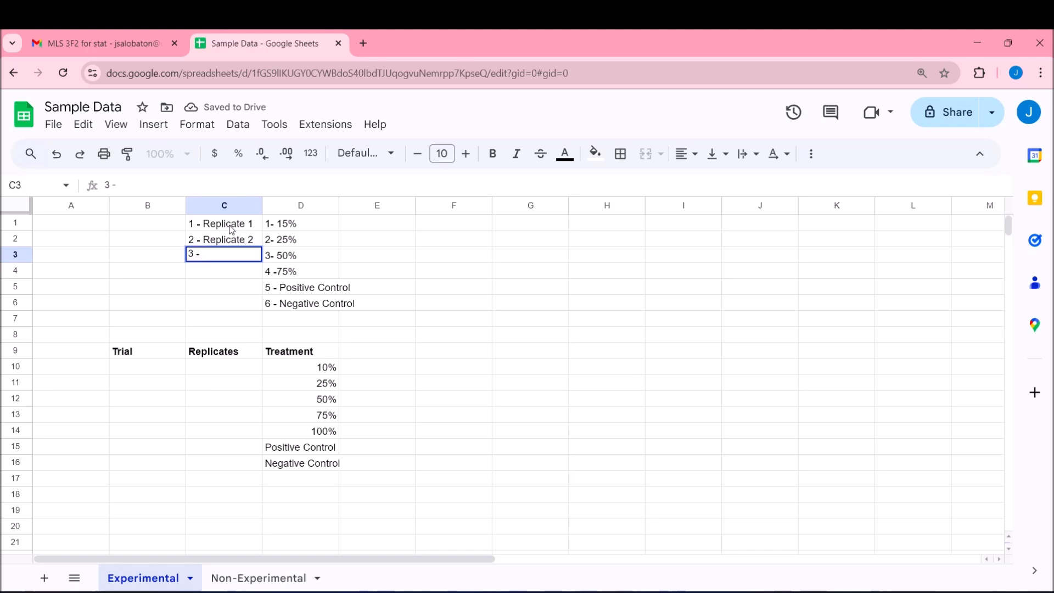
pyautogui.write(' replicate')
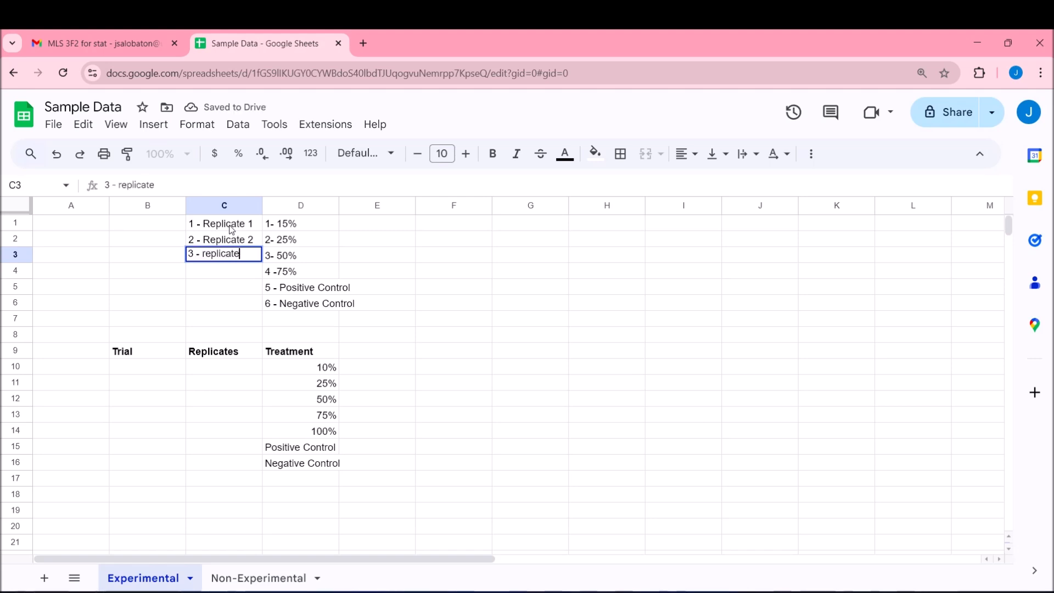
pyautogui.write(' 3')
# - List the trial codes 1- Trial 1, 2- Trial 2 and 3- Trial 3 in B1:B3
pyautogui.click(164, 222)
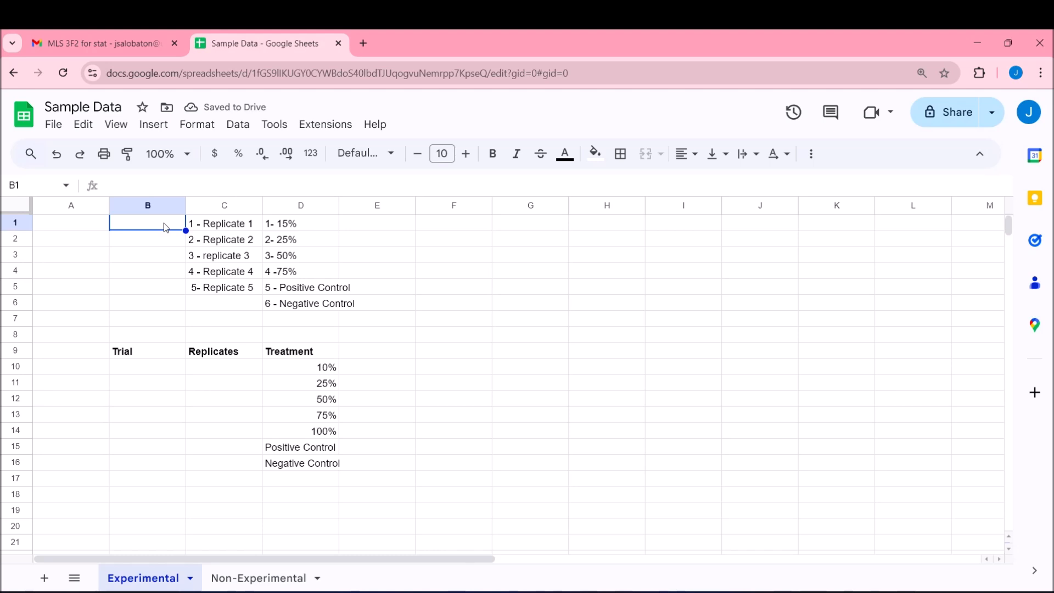
pyautogui.write('1- Trial 1')
pyautogui.press('Return')
pyautogui.write('2- Trial 2')
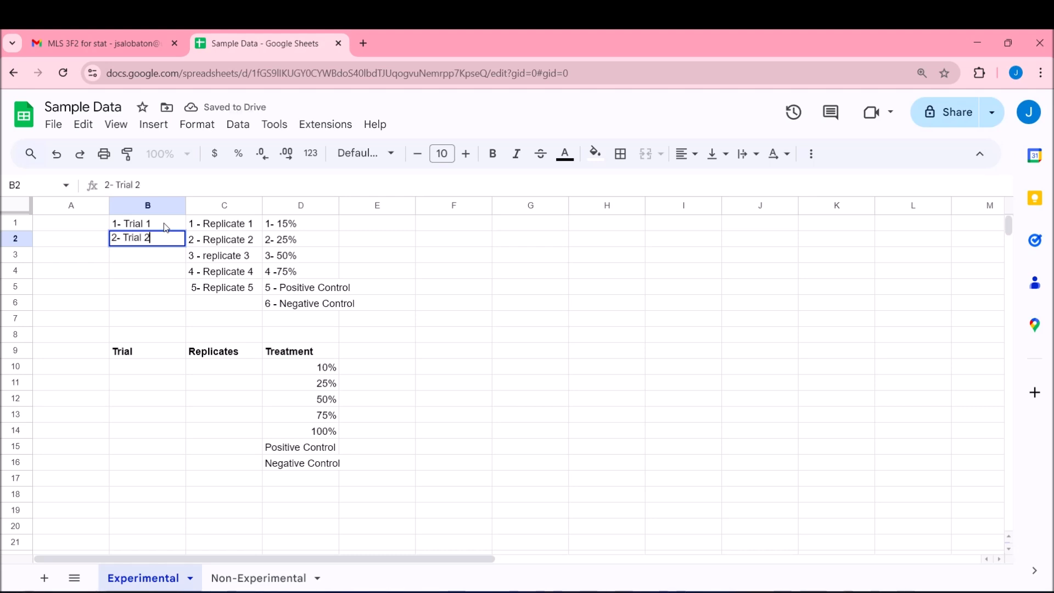
pyautogui.press('Return')
pyautogui.write('3')
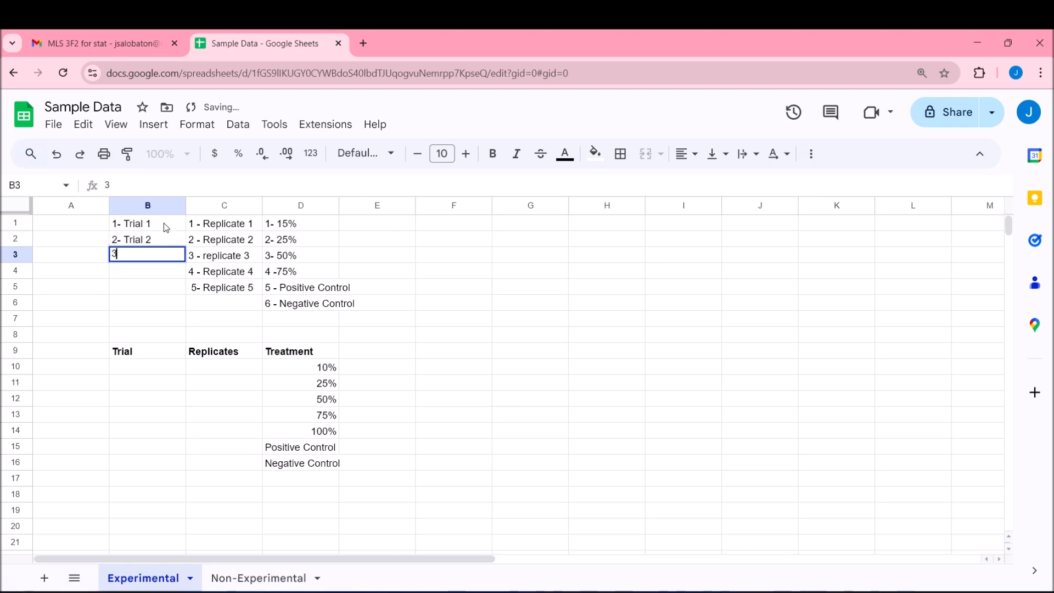
pyautogui.write('- Trial 3')
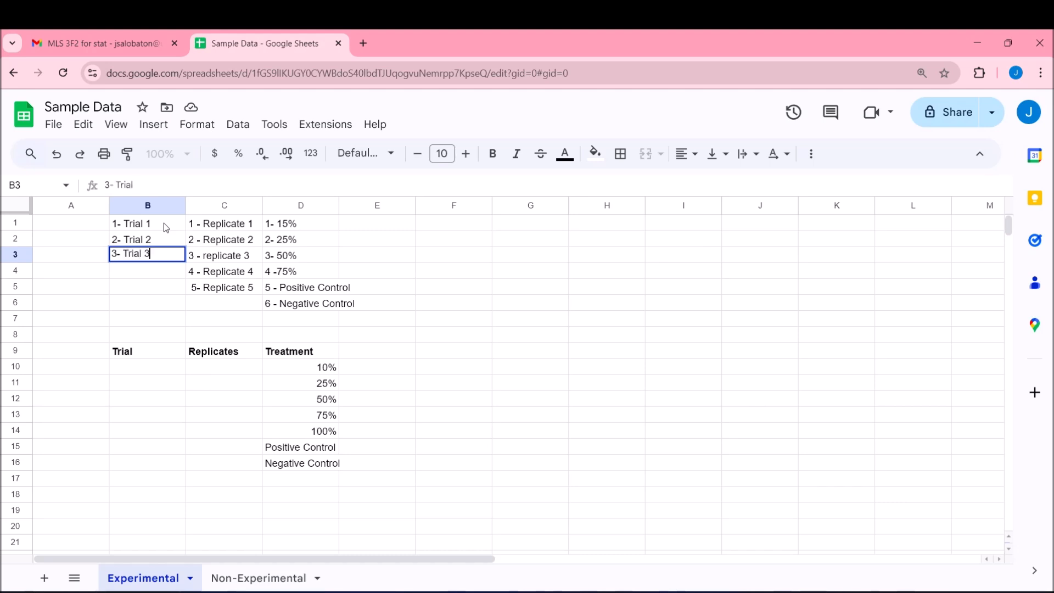
pyautogui.press('Return')
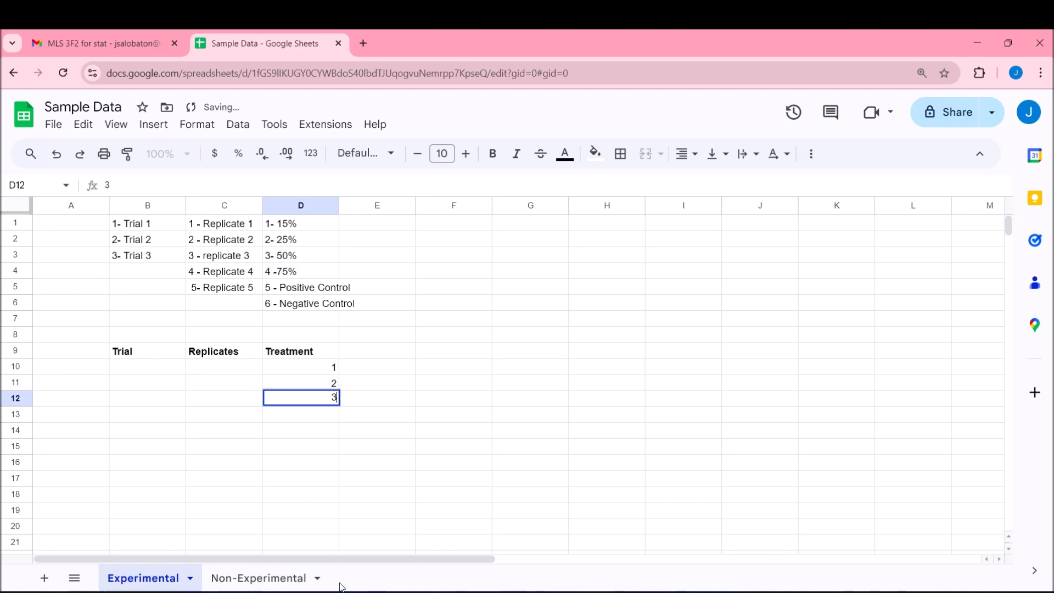
# - Complete the numeric treatment codes under the Treatment header, entering 4, 5 and 6 in D13:D15
pyautogui.press('Return')
pyautogui.write('4')
pyautogui.press('Return')
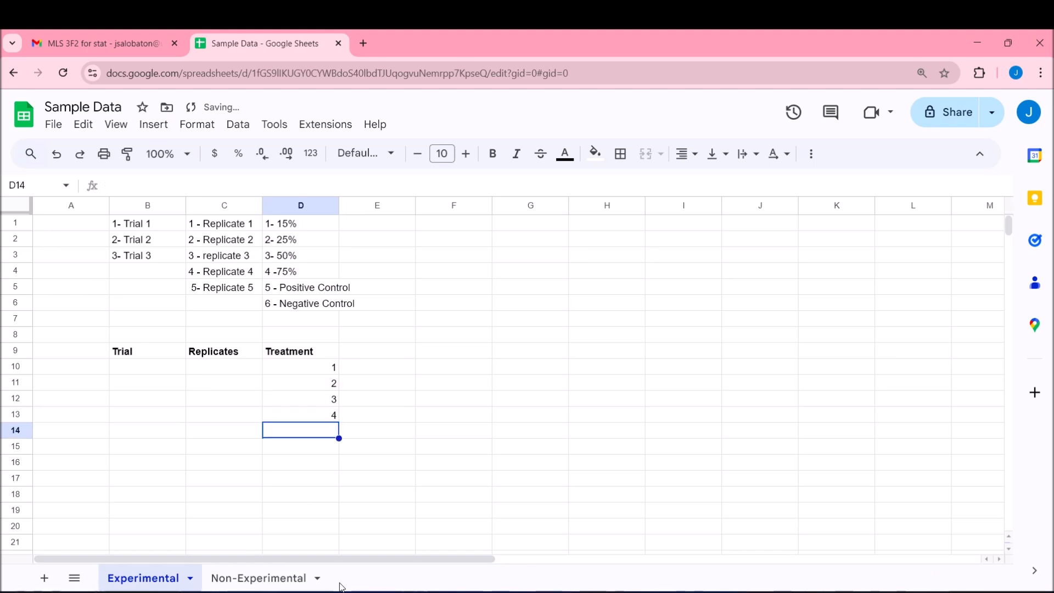
pyautogui.write('5')
pyautogui.press('Return')
pyautogui.write('6')
pyautogui.press('Return')
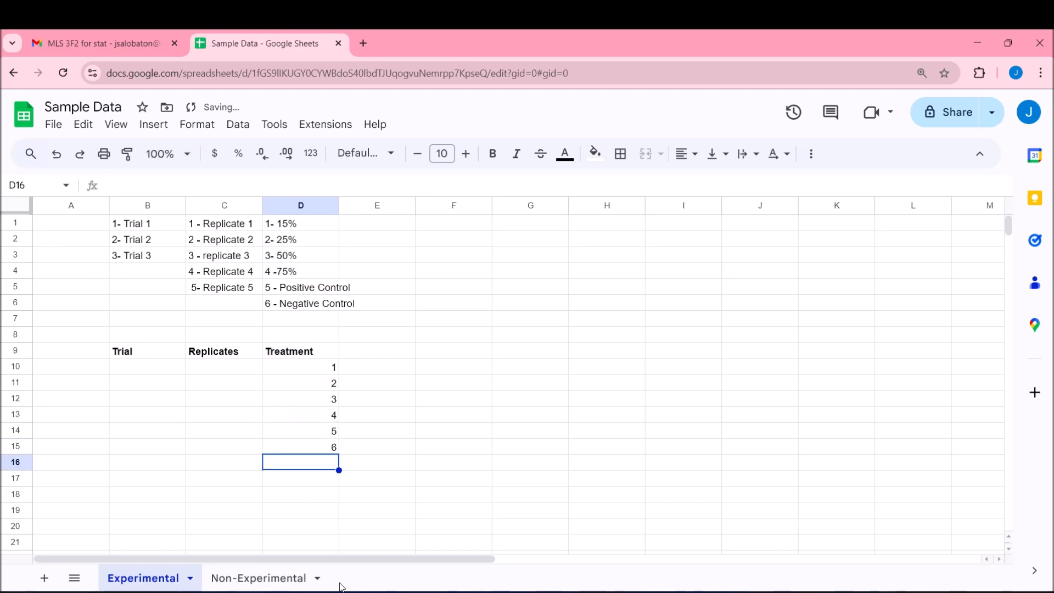
# - Enter replicate code 1 in C10 and copy it down the Replicates column to C15
pyautogui.moveTo(245, 368); pyautogui.dragTo(244, 447)
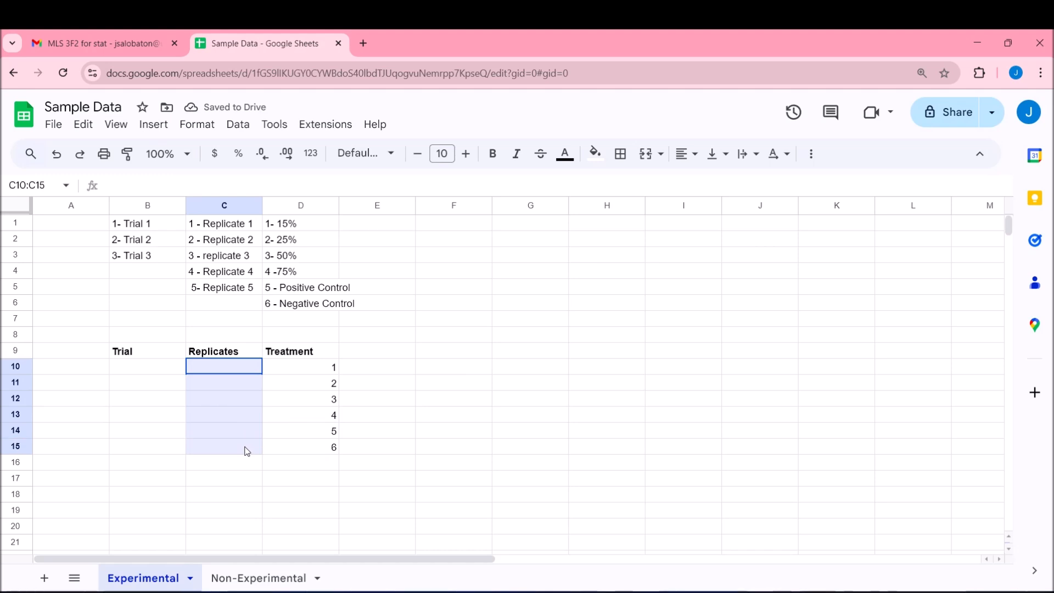
pyautogui.click(245, 371)
pyautogui.write('1')
pyautogui.press('Return')
pyautogui.click(236, 371)
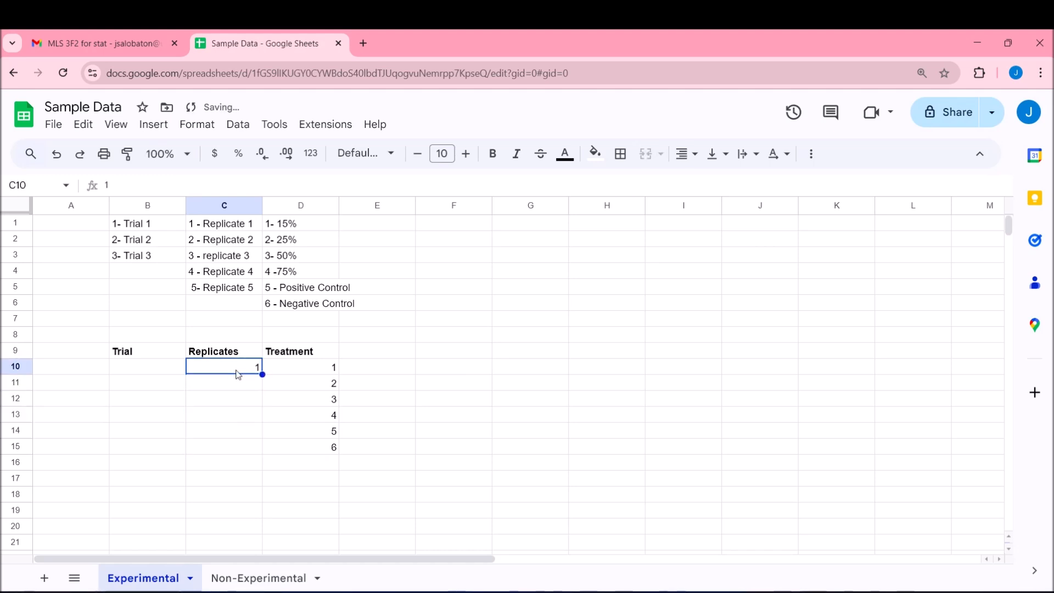
pyautogui.hotkey('ctrl', 'c')
pyautogui.moveTo(233, 367); pyautogui.dragTo(238, 448)
pyautogui.hotkey('ctrl', 'v')
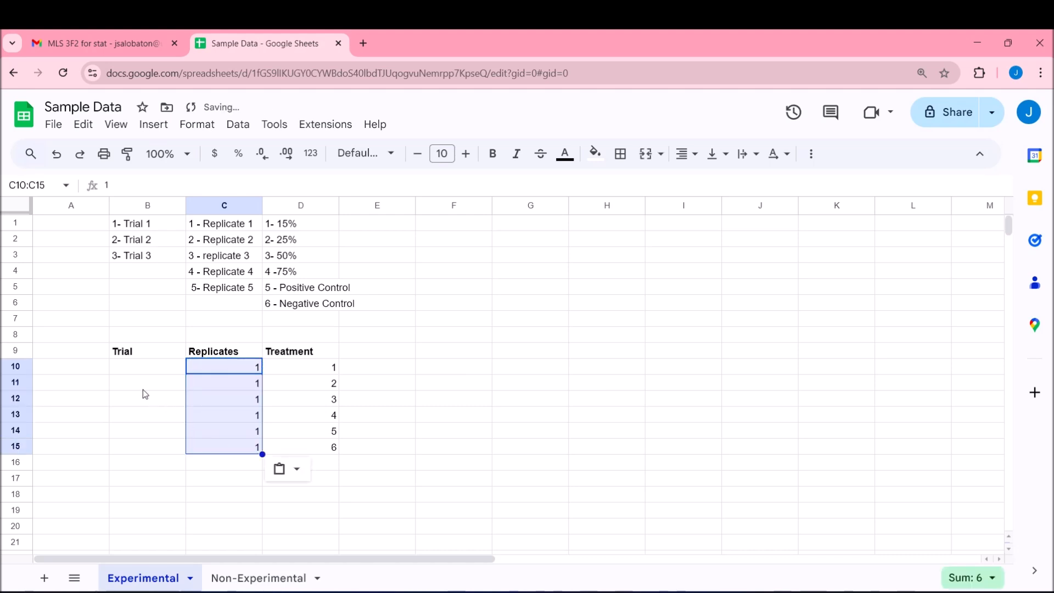
# - Try to paste the value 1 down the Trial column, starting at B10
pyautogui.click(146, 369)
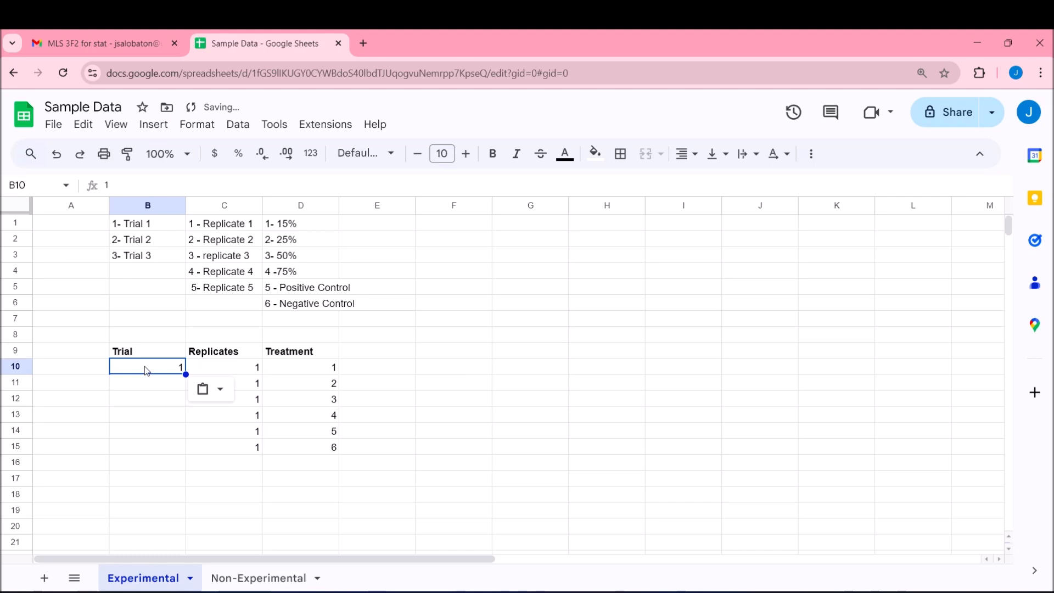
pyautogui.moveTo(149, 387); pyautogui.dragTo(157, 449)
pyautogui.hotkey('ctrl', 'v')
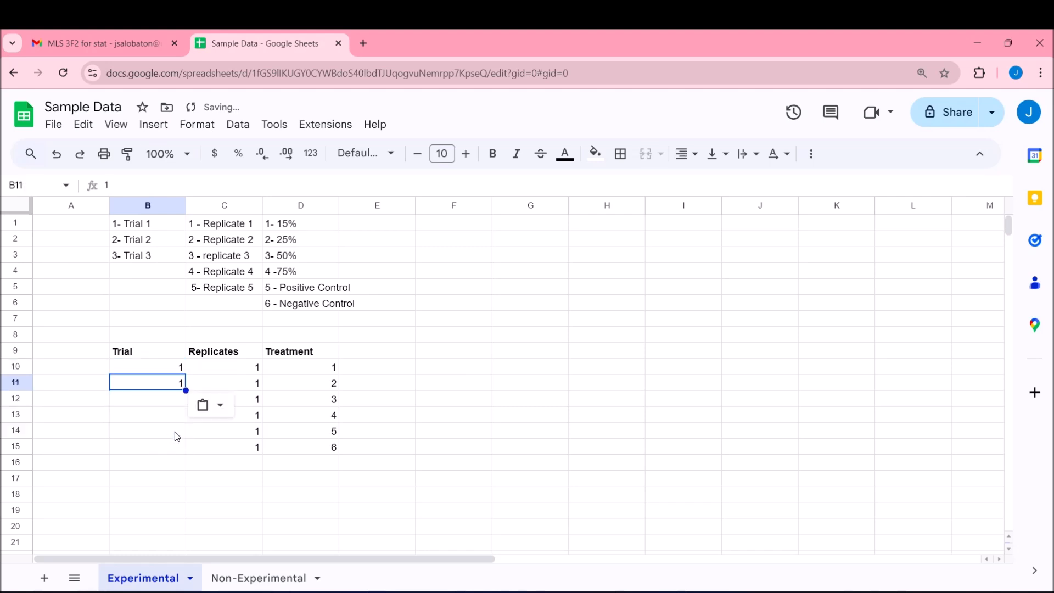
pyautogui.moveTo(164, 398); pyautogui.dragTo(172, 455)
pyautogui.hotkey('ctrl', 'v')
# - Copy the replicate codes in C10:C15 to the Trial cells B10:B15
pyautogui.moveTo(238, 368); pyautogui.dragTo(238, 447)
pyautogui.hotkey('ctrl', 'c')
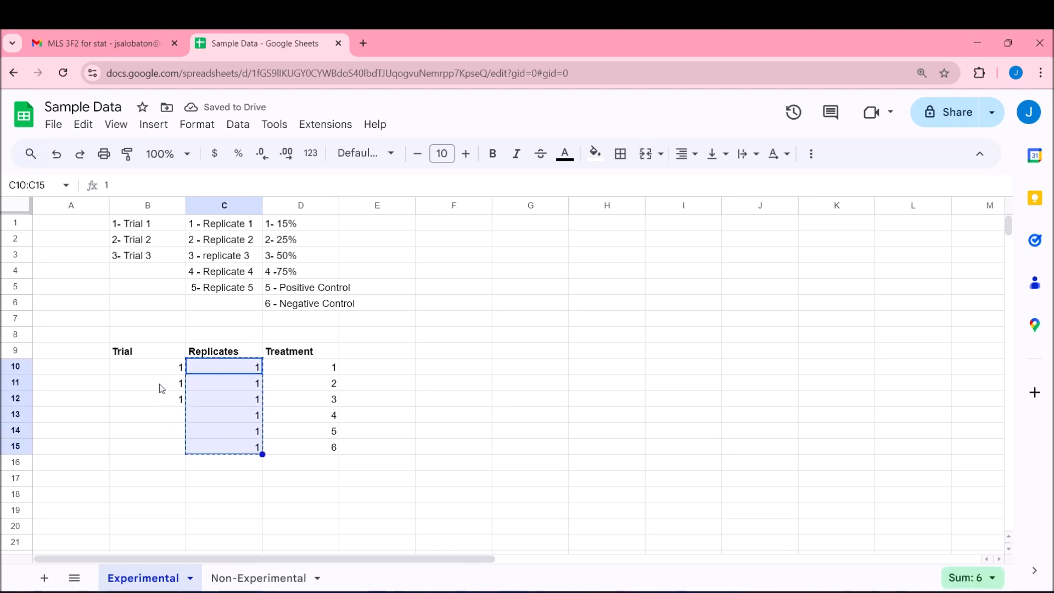
pyautogui.click(153, 364)
pyautogui.hotkey('ctrl', 'v')
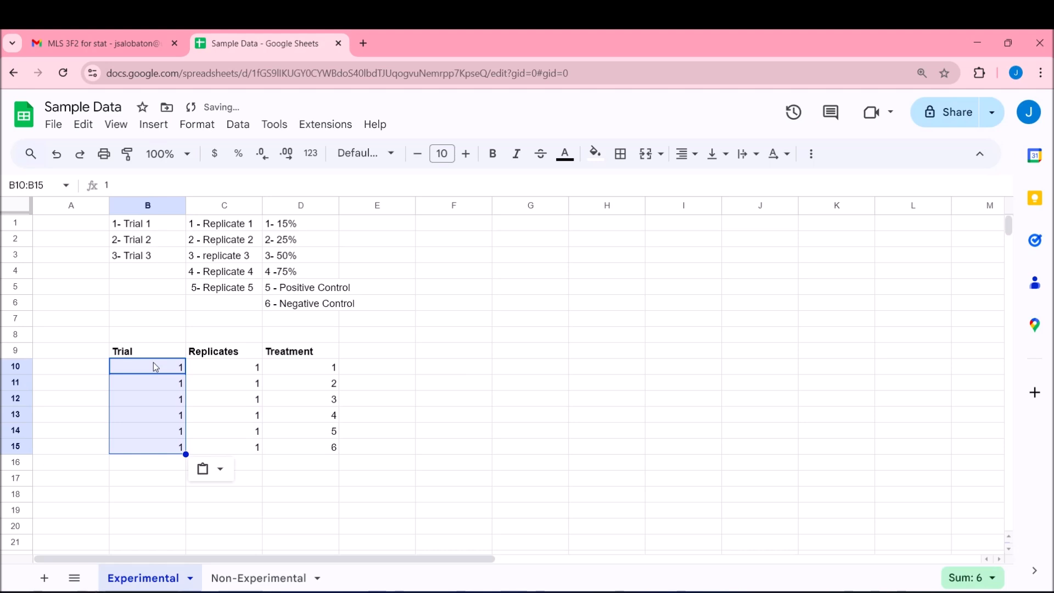
# - Paste the copied trial code 1 into B16:B21 of the Trial column
pyautogui.scroll(-1, 153, 364)
pyautogui.click(151, 404)
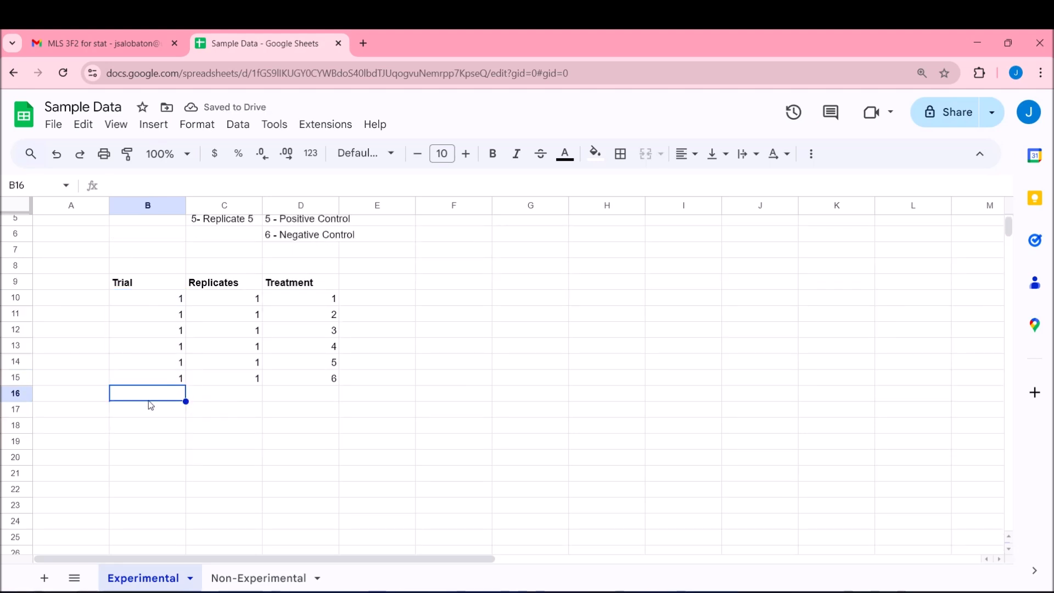
pyautogui.hotkey('ctrl', 'v')
# - Enter replicate code 2 in C16 and C17 and fill it down the Replicates column to C21
pyautogui.moveTo(237, 298); pyautogui.dragTo(236, 376)
pyautogui.hotkey('ctrl', 'c')
pyautogui.click(230, 401)
pyautogui.write('2')
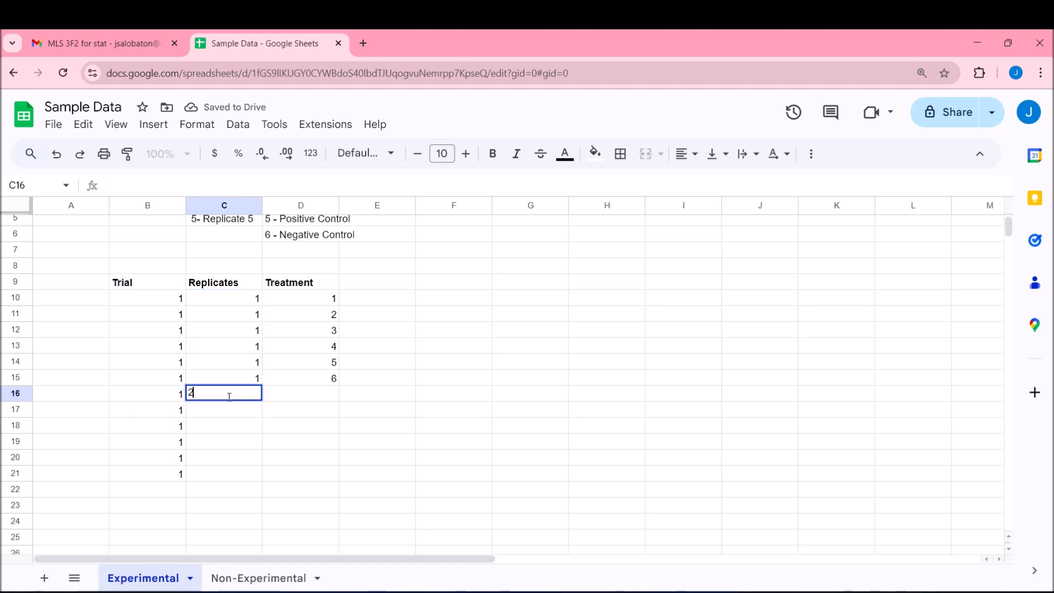
pyautogui.press('Return')
pyautogui.write('2')
pyautogui.press('Return')
pyautogui.click(229, 400)
pyautogui.keyDown('shift'); pyautogui.click(234, 410); pyautogui.keyUp('shift')
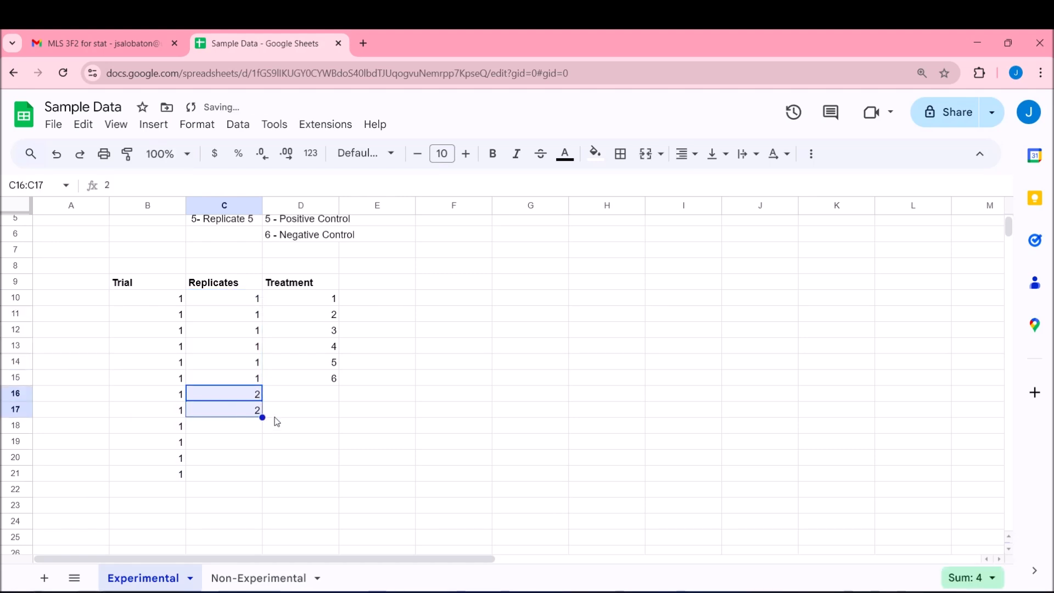
pyautogui.moveTo(261, 417); pyautogui.dragTo(263, 472)
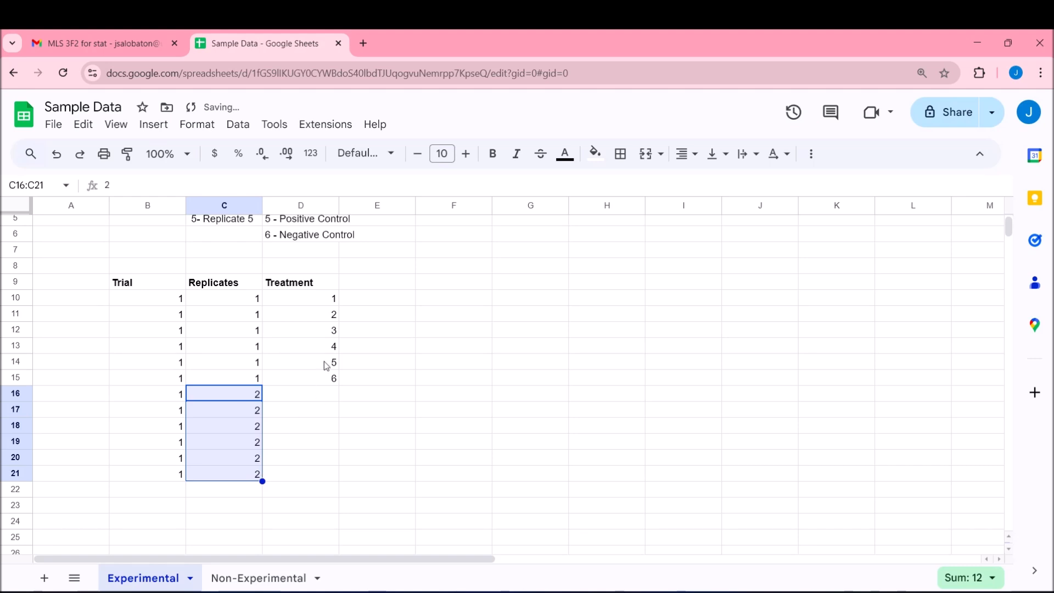
# - Copy the treatment codes in D10:D15 to D16:D21 and again to D22:D27
pyautogui.moveTo(327, 301); pyautogui.dragTo(327, 377)
pyautogui.hotkey('ctrl', 'c')
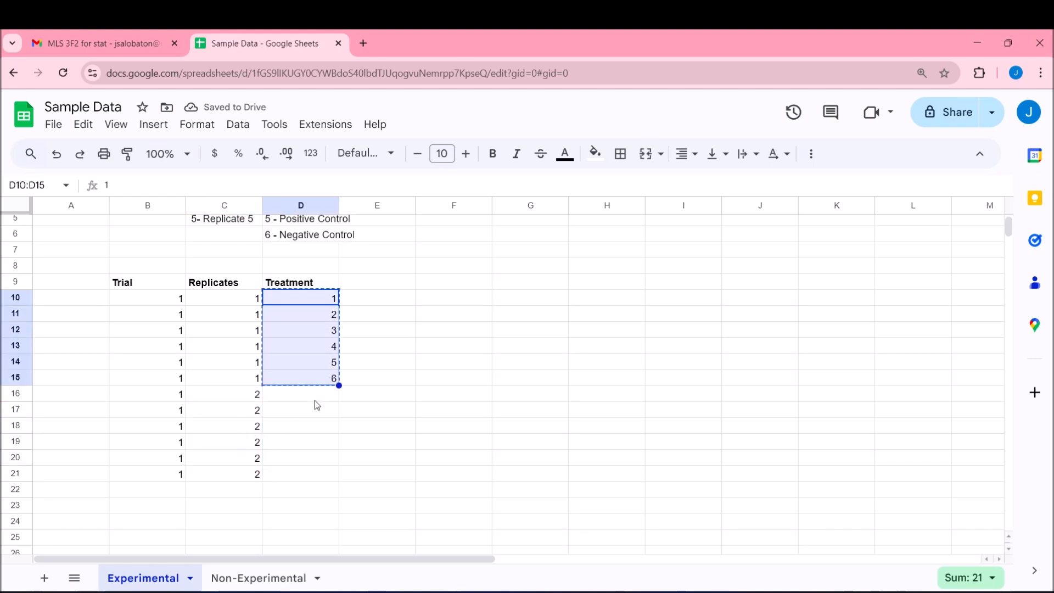
pyautogui.click(312, 399)
pyautogui.hotkey('ctrl', 'v')
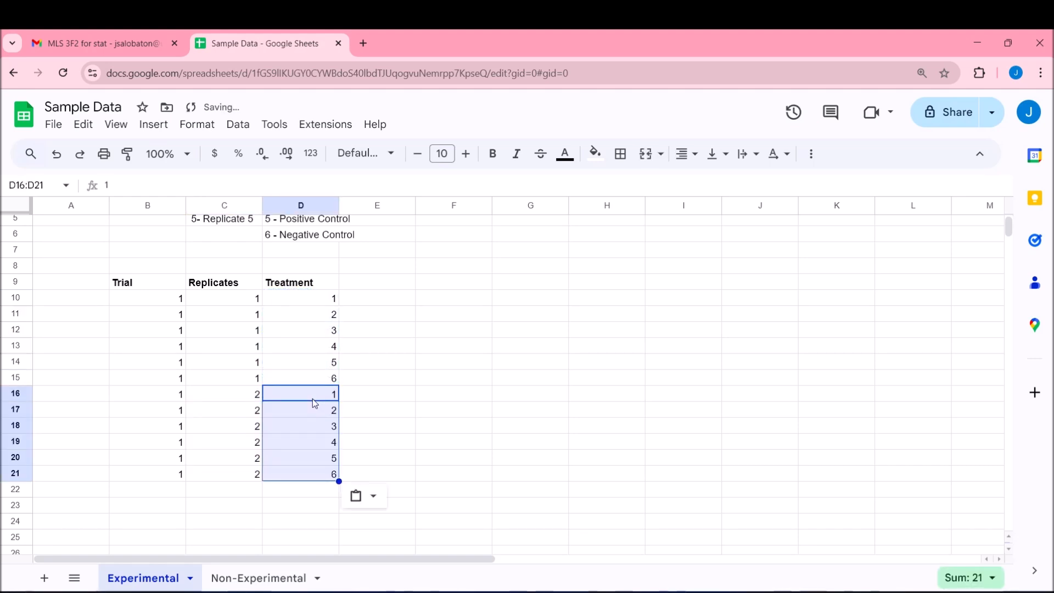
pyautogui.scroll(-1, 227, 381)
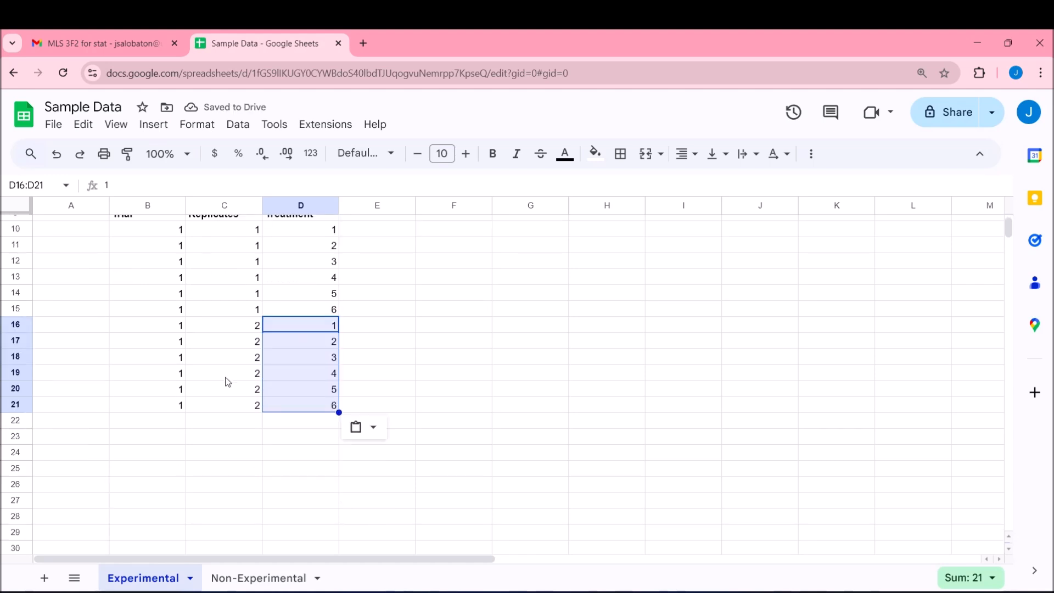
pyautogui.moveTo(176, 310); pyautogui.dragTo(162, 405)
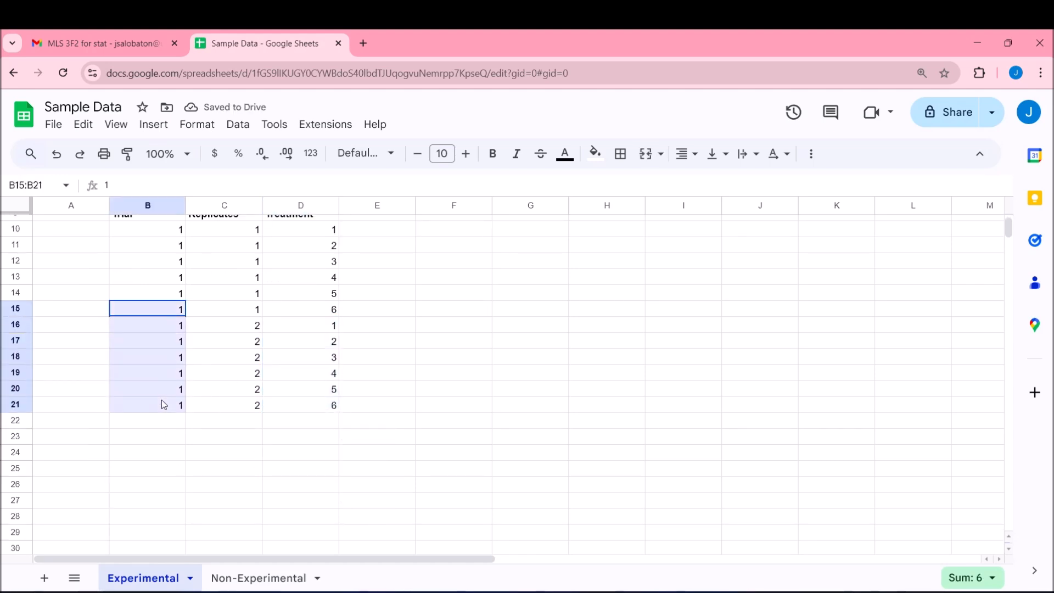
pyautogui.click(333, 426)
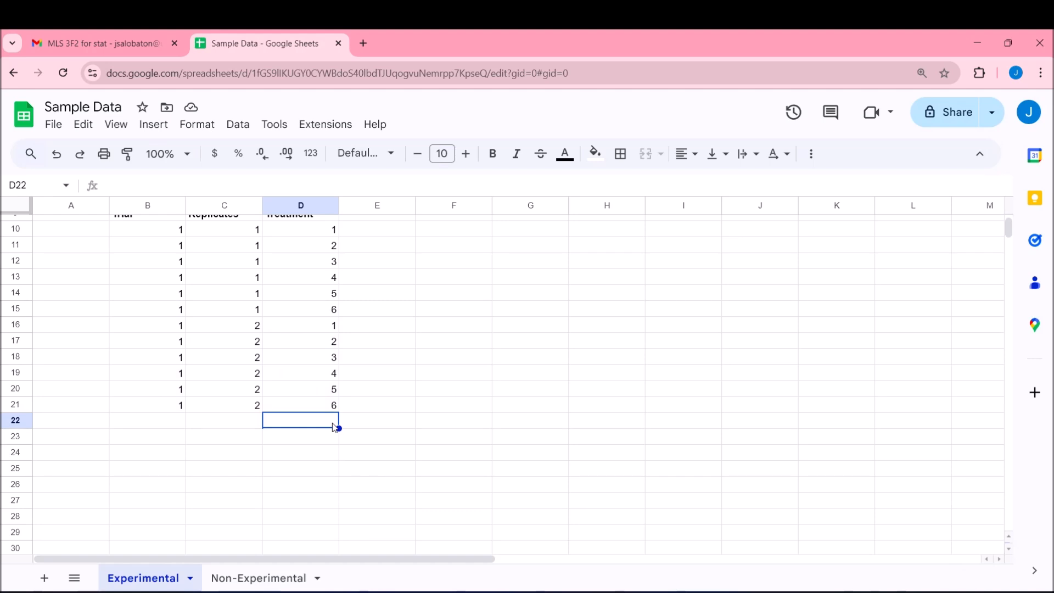
pyautogui.hotkey('ctrl', 'v')
# - Fill C22:C27 with replicate code 3 and extend trial code 1 down the Trial column to B27
pyautogui.click(245, 427)
pyautogui.write('3')
pyautogui.press('Return')
pyautogui.write('3')
pyautogui.press('Return')
pyautogui.click(245, 427)
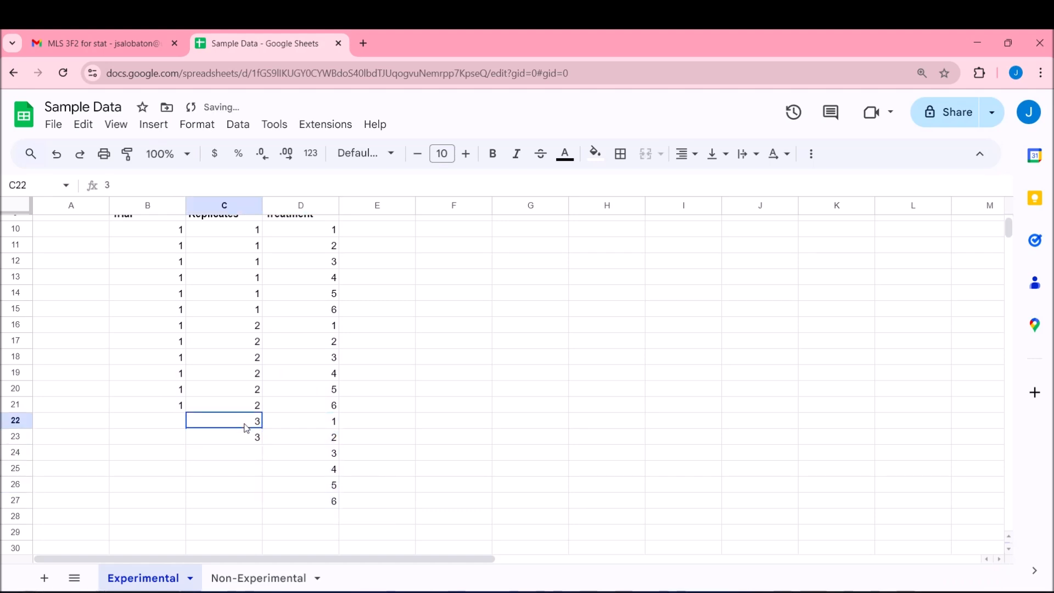
pyautogui.keyDown('shift'); pyautogui.click(250, 429); pyautogui.keyUp('shift')
pyautogui.moveTo(263, 443); pyautogui.dragTo(265, 502)
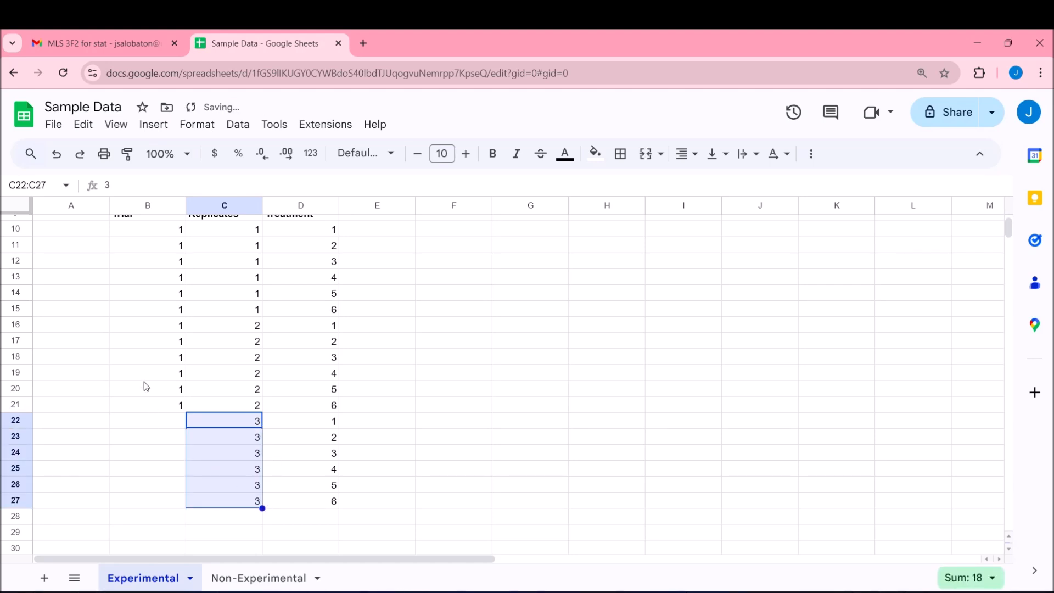
pyautogui.moveTo(144, 377); pyautogui.dragTo(147, 415)
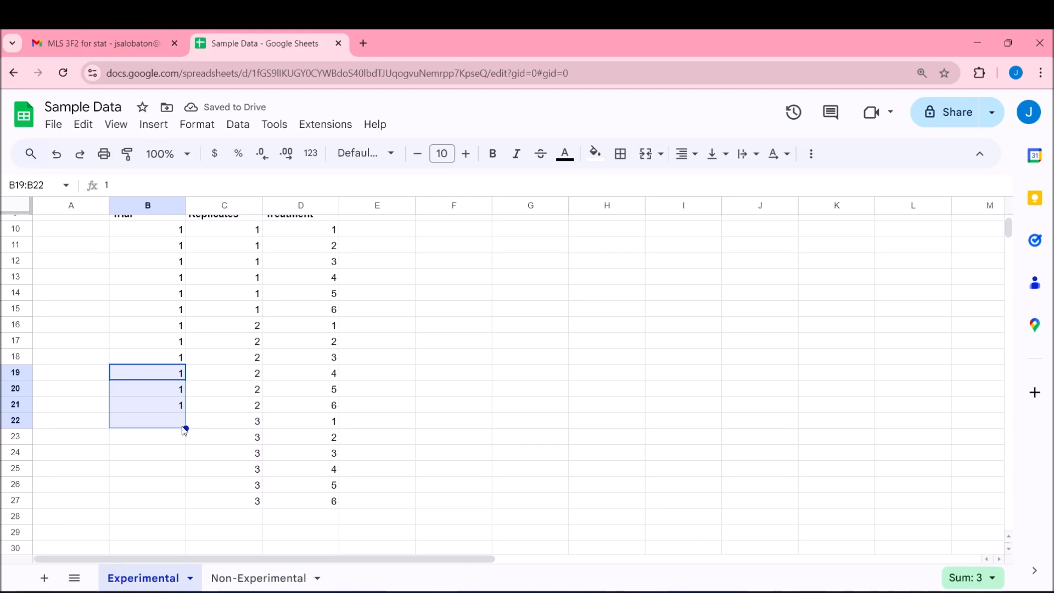
pyautogui.moveTo(163, 377); pyautogui.dragTo(190, 501)
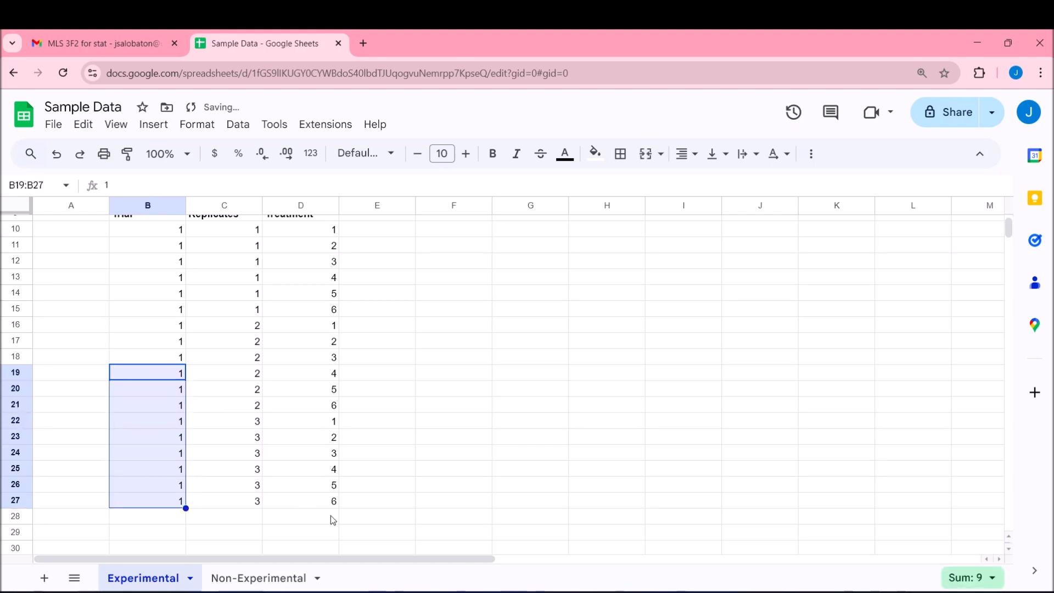
# - Copy the replicate and treatment codes in C10:D27 to the rows below, starting at C28
pyautogui.scroll(2, 275, 461)
pyautogui.scroll(-2, 278, 463)
pyautogui.moveTo(239, 231); pyautogui.dragTo(309, 509)
pyautogui.hotkey('ctrl', 'c')
pyautogui.scroll(-4, 301, 483)
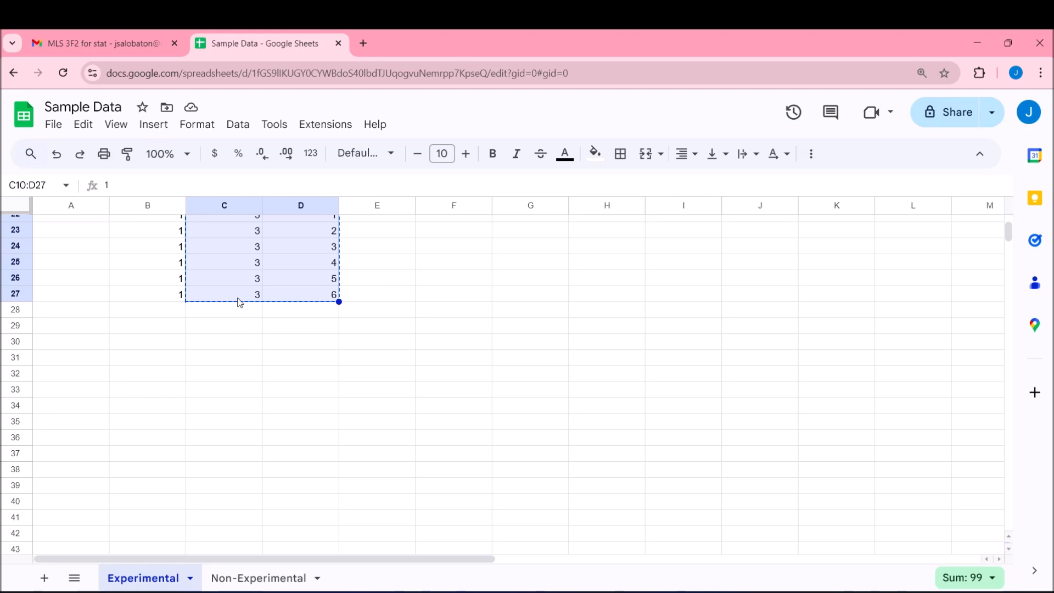
pyautogui.click(233, 319)
pyautogui.hotkey('ctrl', 'v')
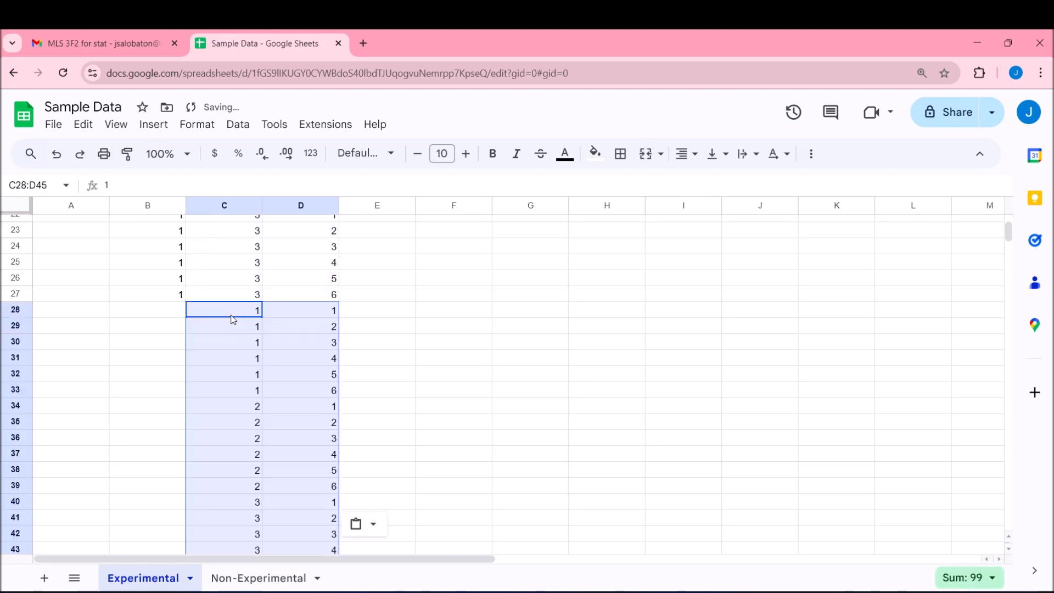
# - Enter trial code 2 in B28 and B29 and fill it down the Trial column to B45
pyautogui.click(177, 313)
pyautogui.write('2')
pyautogui.press('Return')
pyautogui.write('2')
pyautogui.press('Return')
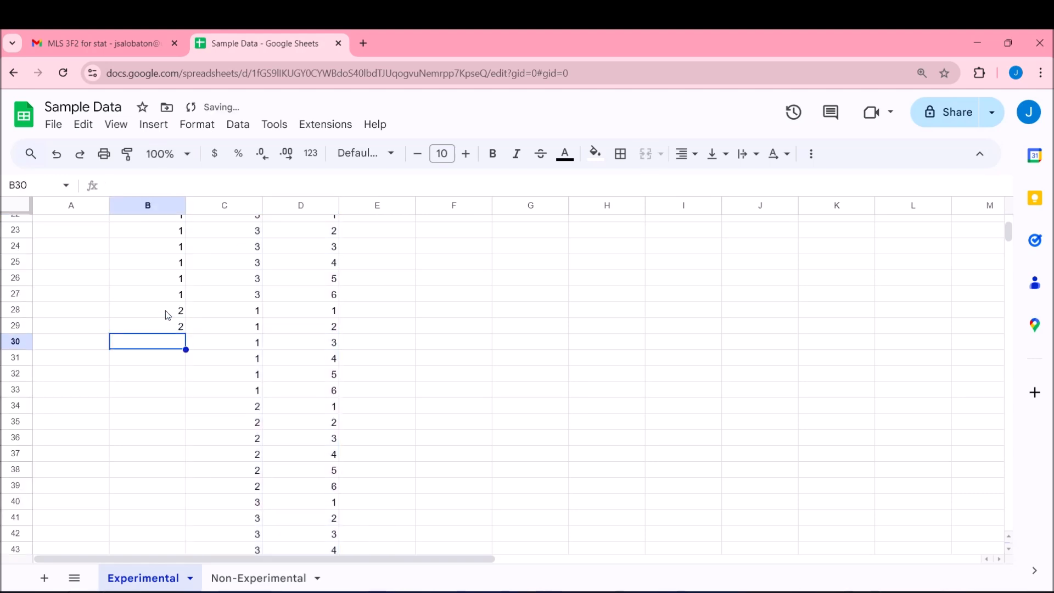
pyautogui.moveTo(168, 315); pyautogui.dragTo(173, 440)
# - Paste the copied replicate and treatment block once more, starting at C46
pyautogui.click(242, 451)
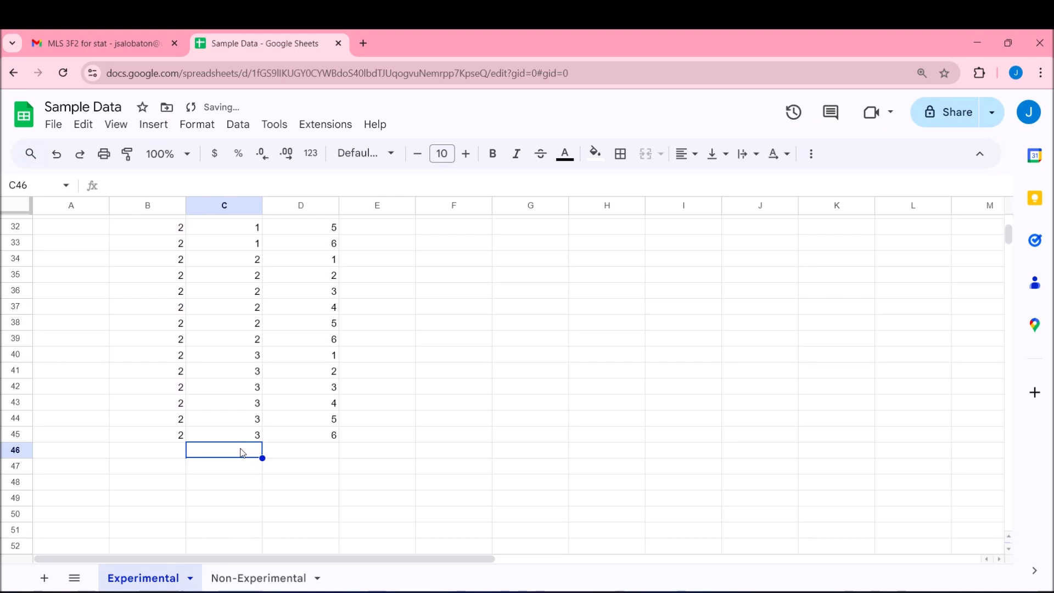
pyautogui.hotkey('ctrl', 'v')
pyautogui.scroll(-3, 227, 352)
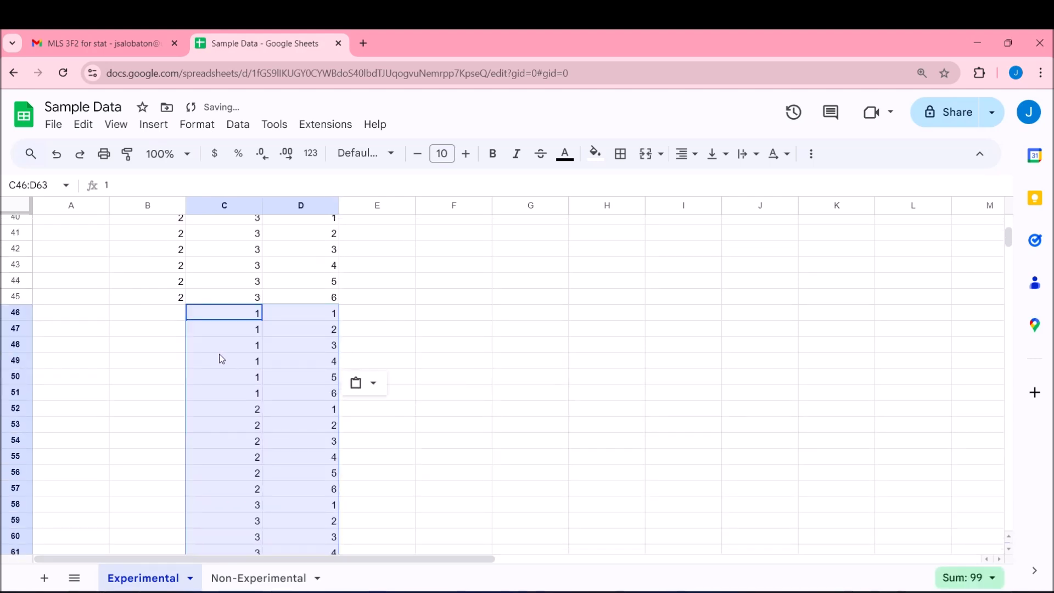
# - Enter trial code 3 in B46 and B47 and fill it down the Trial column to B63
pyautogui.click(161, 318)
pyautogui.write('3')
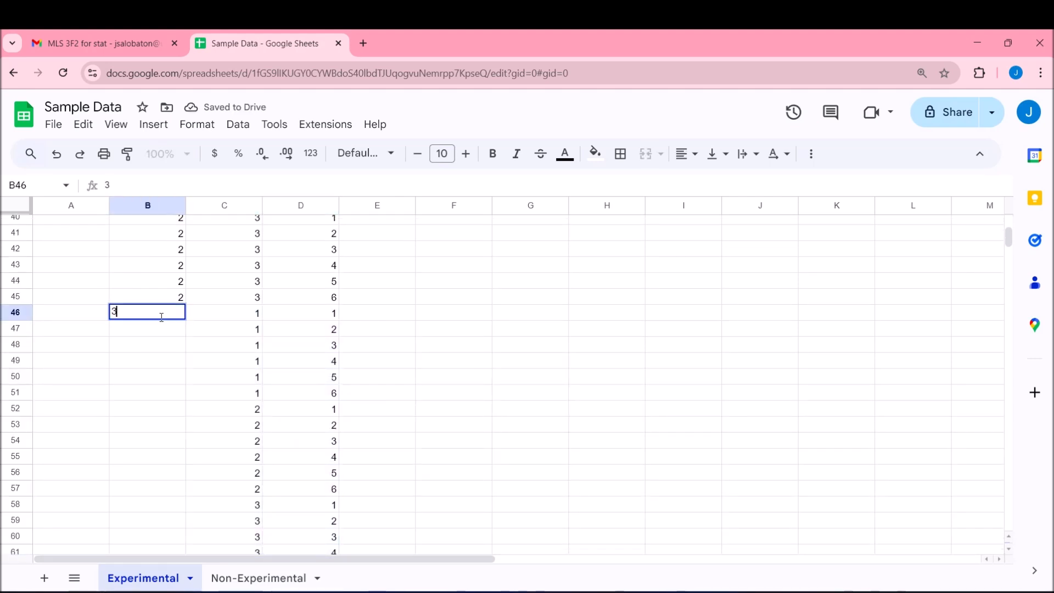
pyautogui.press('Return')
pyautogui.write('3')
pyautogui.press('Return')
pyautogui.moveTo(160, 318); pyautogui.dragTo(179, 280)
# - Select all trial codes in B10:B63 and check their summary statistics for the number of entries
pyautogui.scroll(5, 331, 418)
pyautogui.scroll(9, 332, 418)
pyautogui.moveTo(163, 327); pyautogui.dragTo(157, 392)
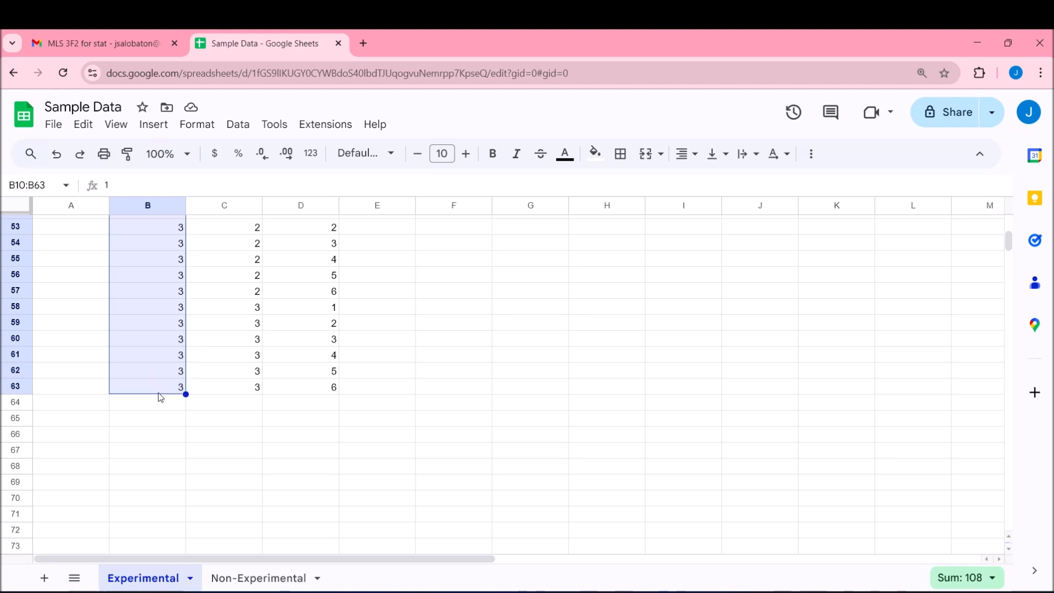
pyautogui.click(987, 583)
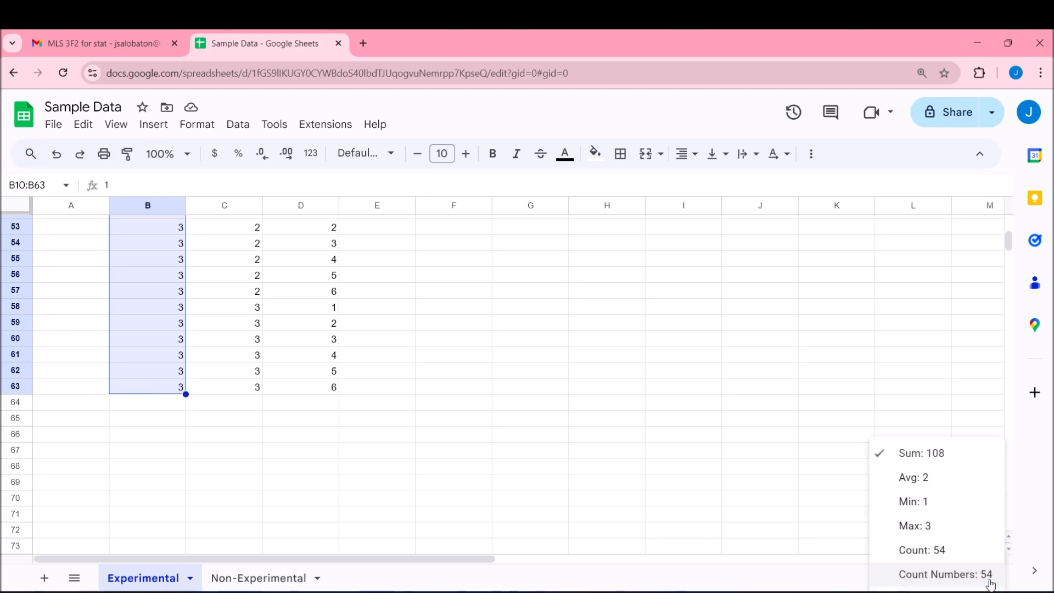
# - Delete the Replicate 4 and Replicate 5 entries in C4:C5 from the coding key
pyautogui.scroll(15, 425, 420)
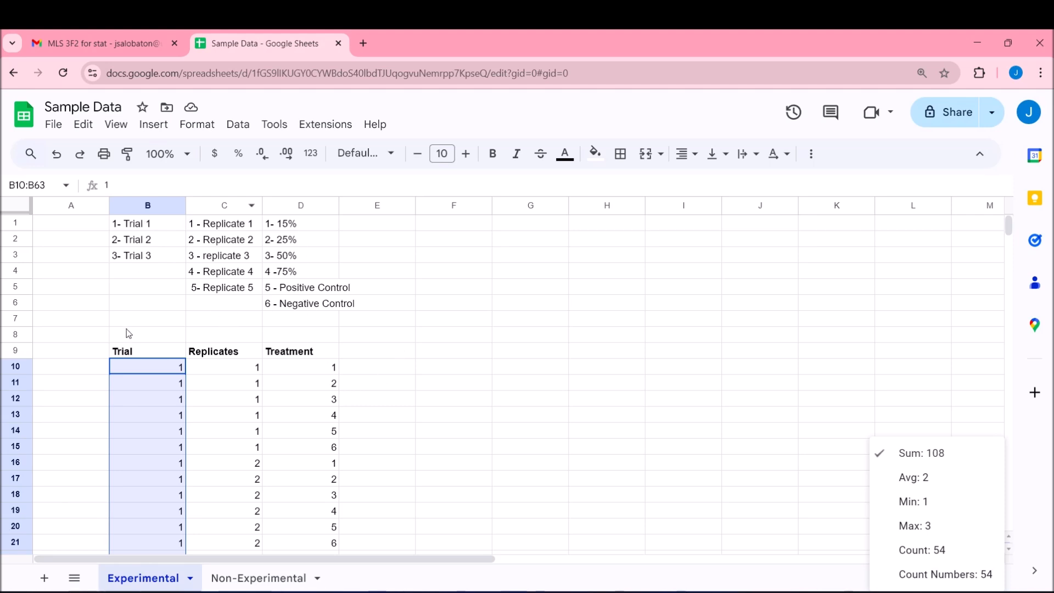
pyautogui.moveTo(225, 271); pyautogui.dragTo(225, 288)
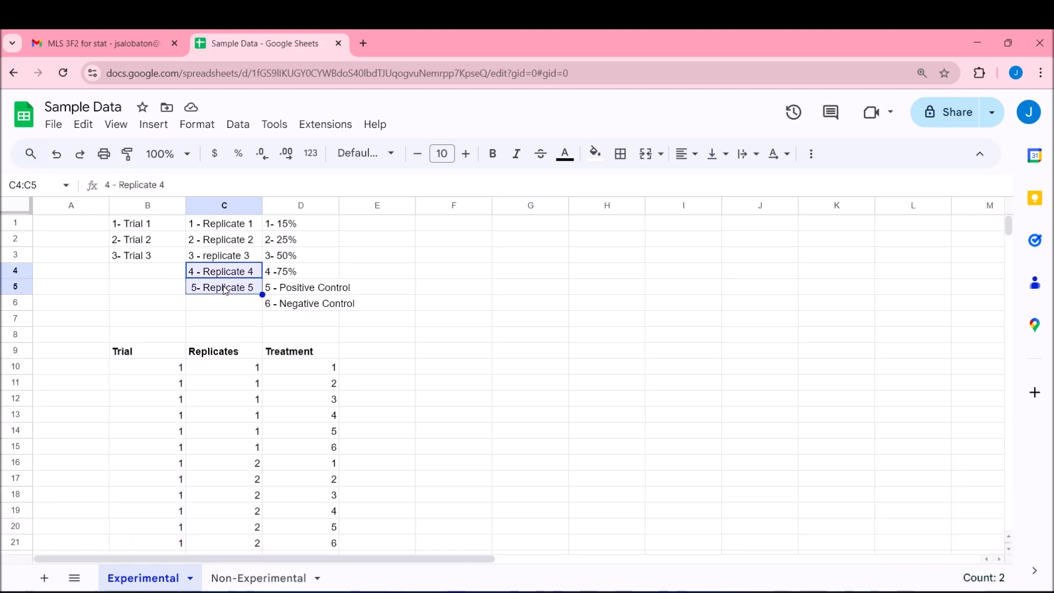
pyautogui.press('Delete')
# - Add a bold Result header in E9, beside the Treatment header
pyautogui.scroll(-2, 418, 324)
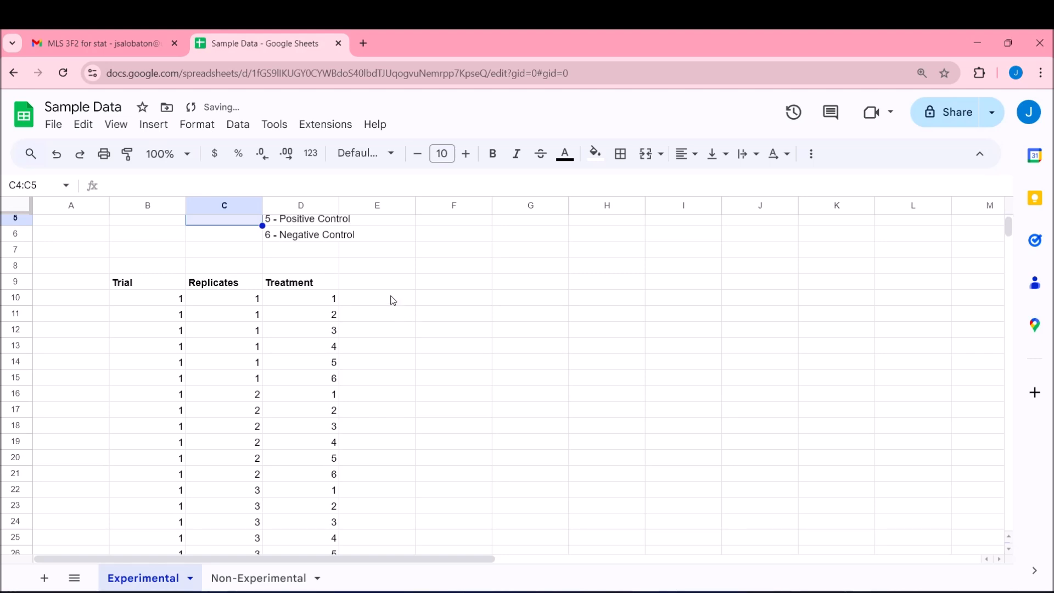
pyautogui.click(377, 283)
pyautogui.write('Res')
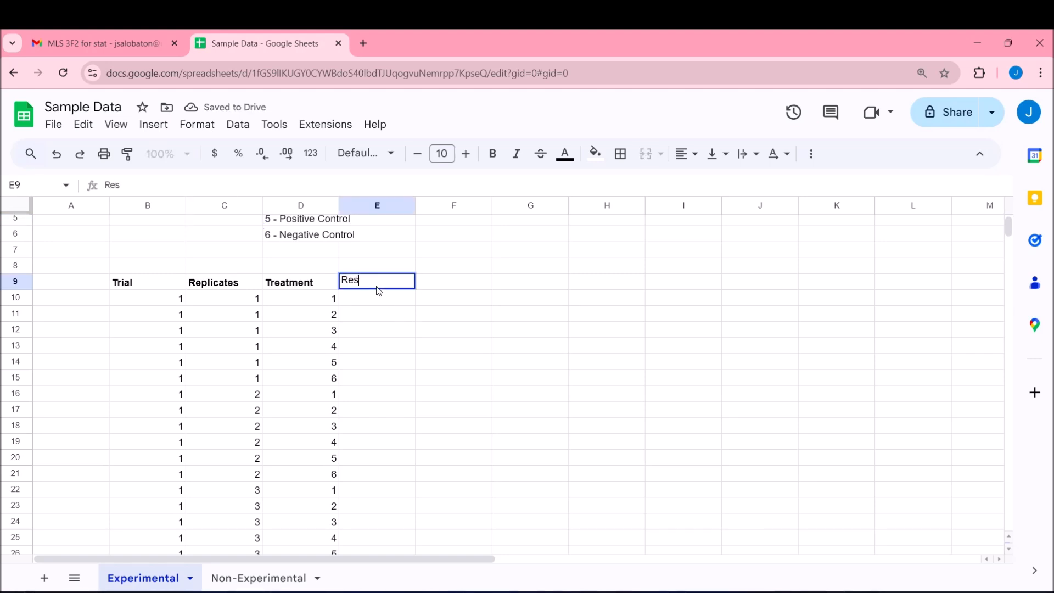
pyautogui.write('ults')
pyautogui.press('BackSpace')
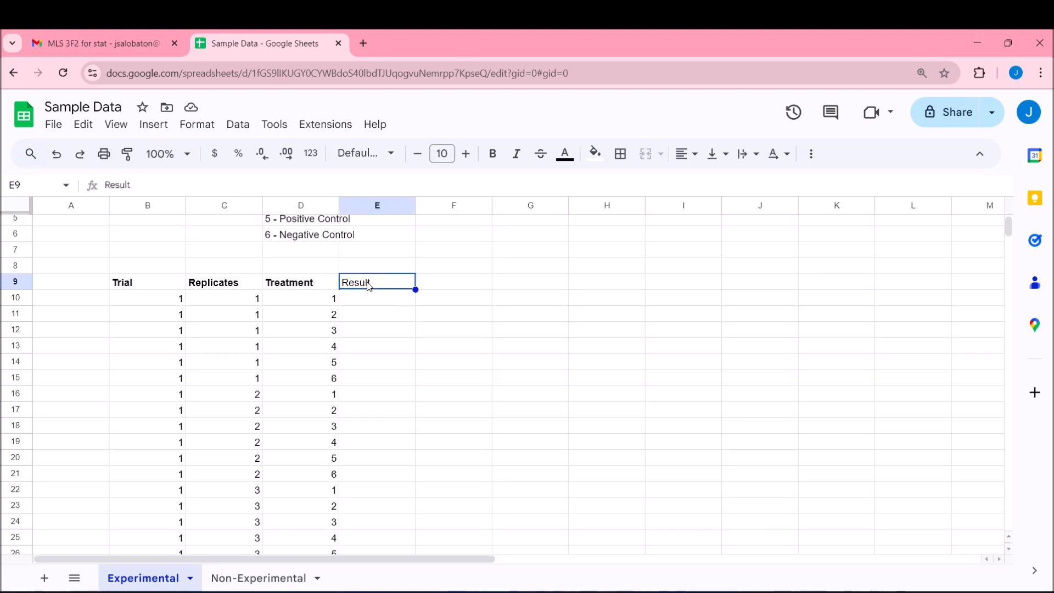
pyautogui.hotkey('ctrl', 'b')
# - Enter =randbetween(1,100) in E10 and accept the suggested autofill for the rest of the Result column
pyautogui.click(399, 303)
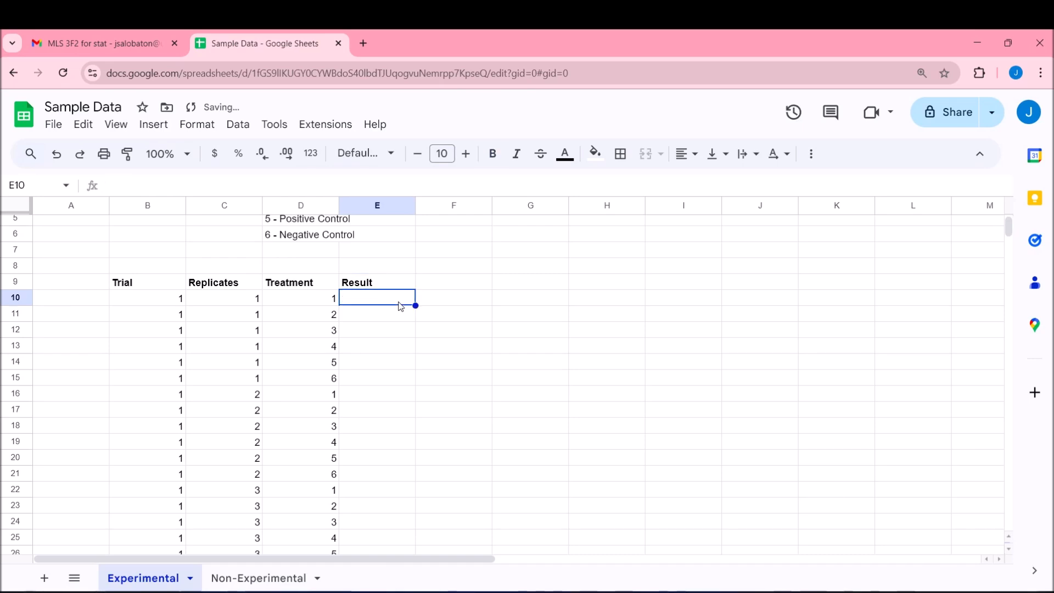
pyautogui.write('=rand')
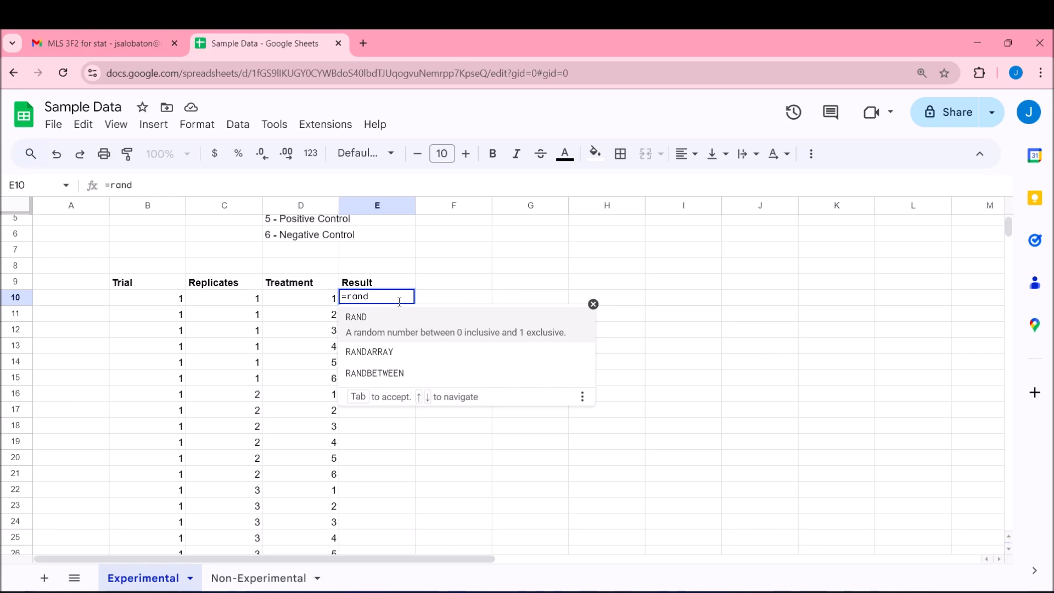
pyautogui.write('(')
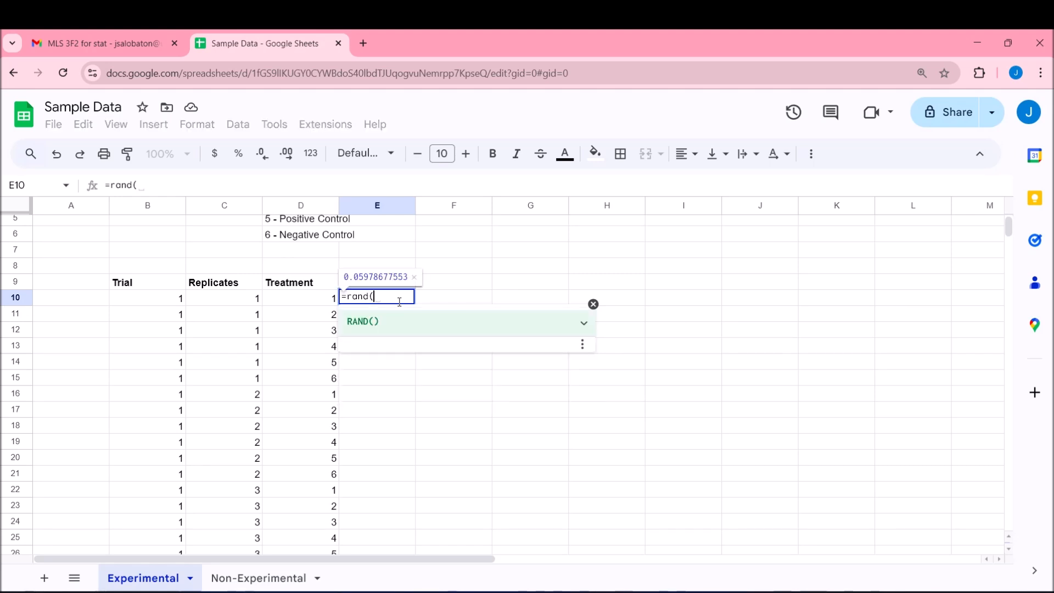
pyautogui.write('1')
pyautogui.press('BackSpace')
pyautogui.press('BackSpace')
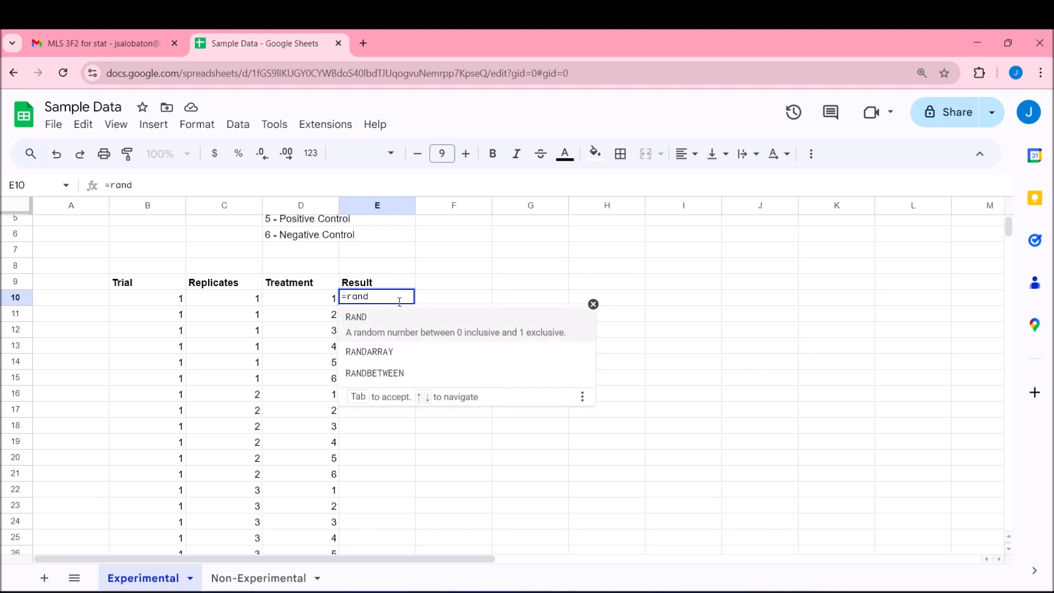
pyautogui.write('between')
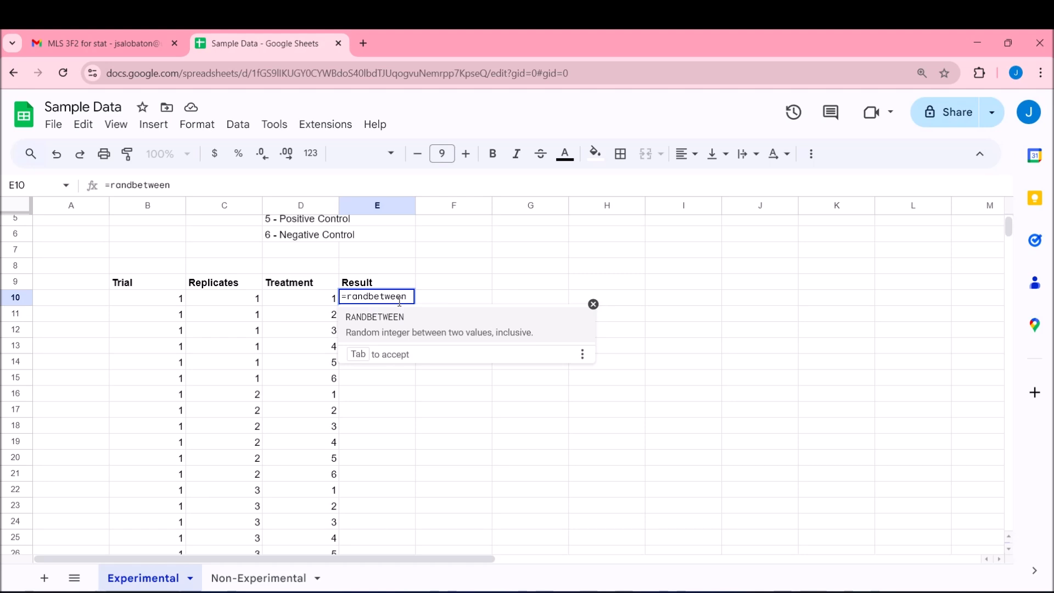
pyautogui.write('(')
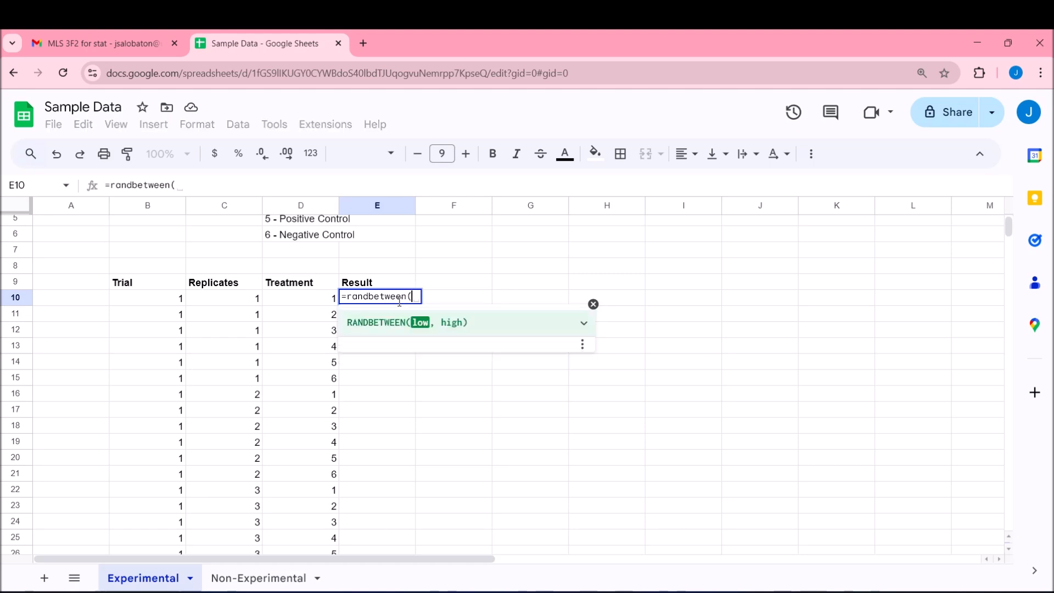
pyautogui.write('1,100')
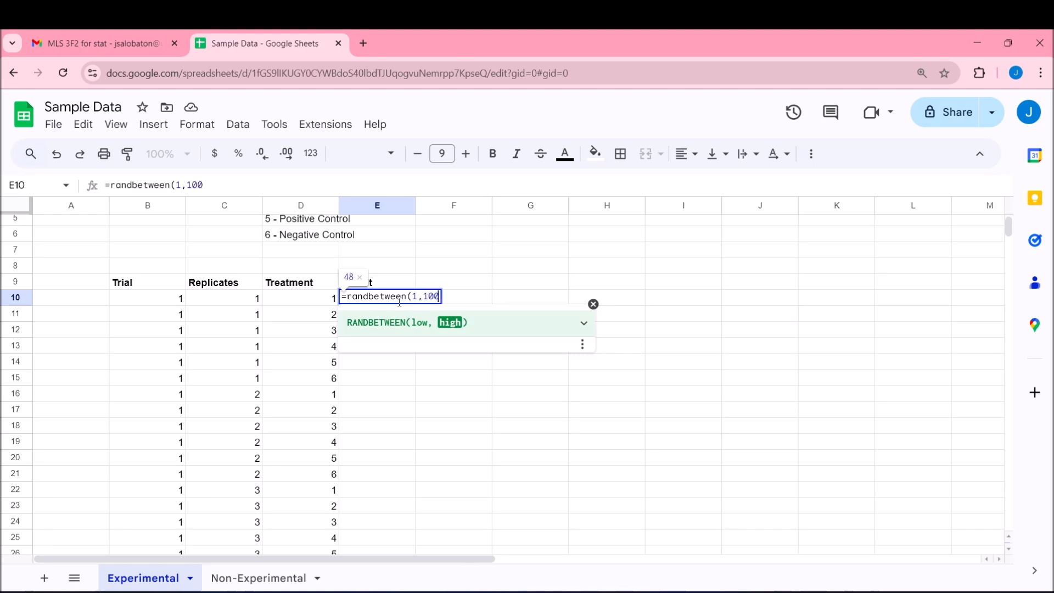
pyautogui.write(')')
pyautogui.press('Return')
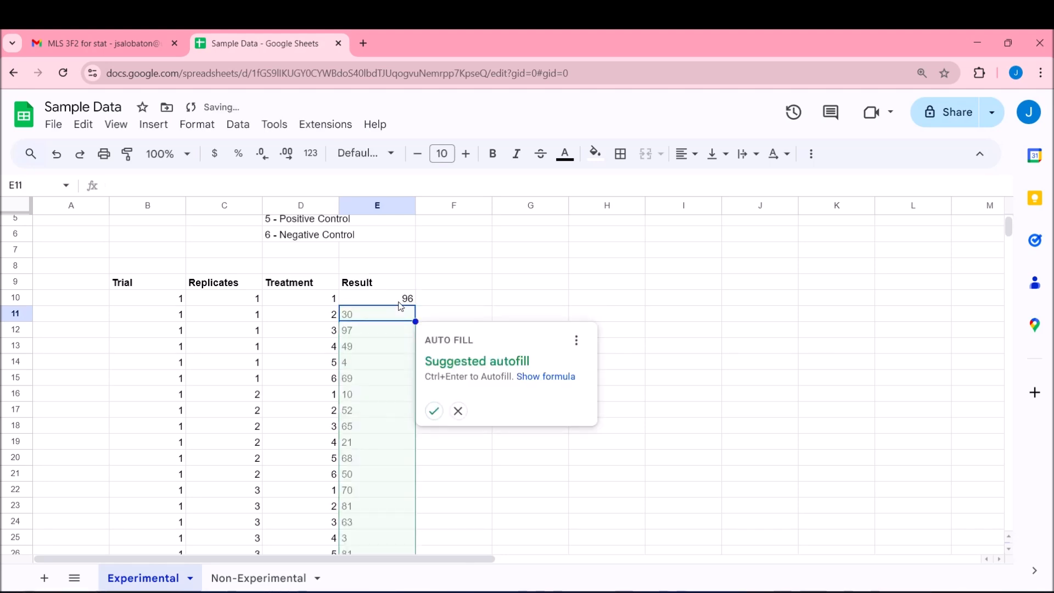
pyautogui.click(431, 411)
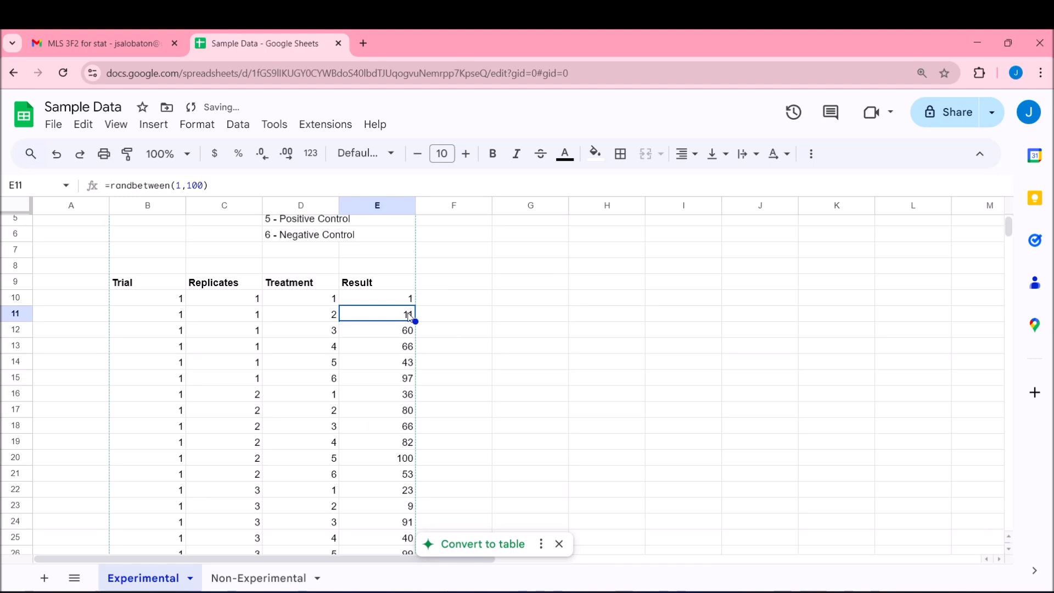
# - Review the Trial, Replicates, Treatment and Result columns from the row 9 headers down to the last data row
pyautogui.scroll(-14, 409, 316)
pyautogui.scroll(15, 409, 317)
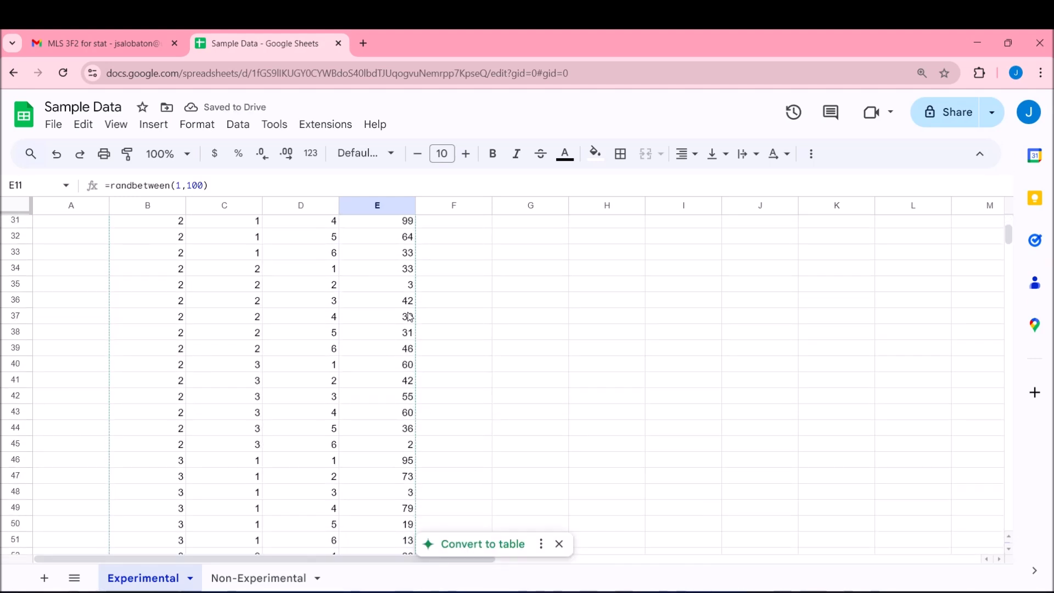
pyautogui.click(377, 355)
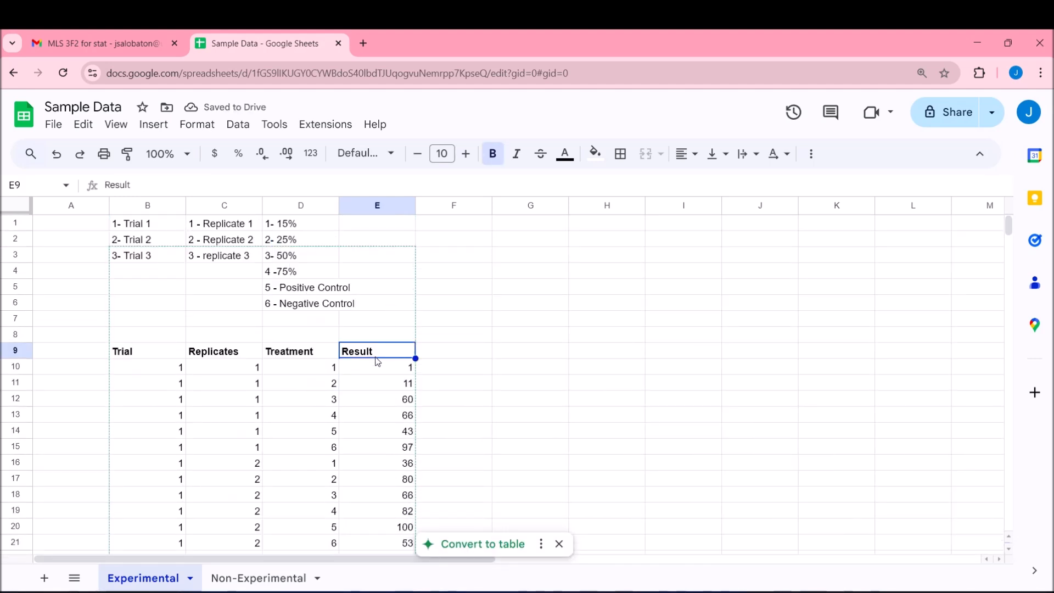
pyautogui.click(172, 356)
pyautogui.click(247, 352)
pyautogui.click(302, 351)
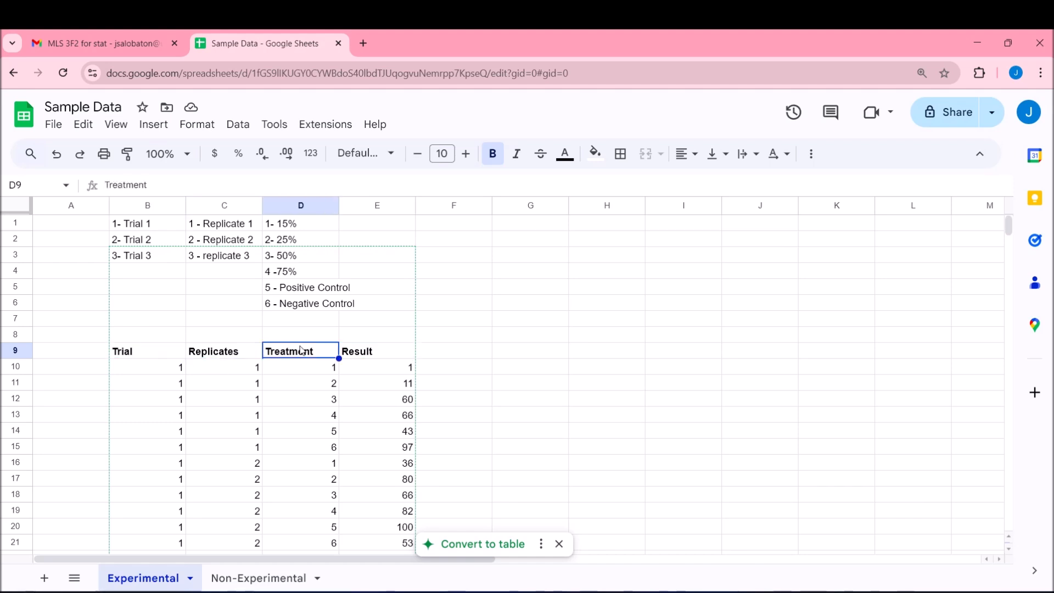
pyautogui.click(363, 357)
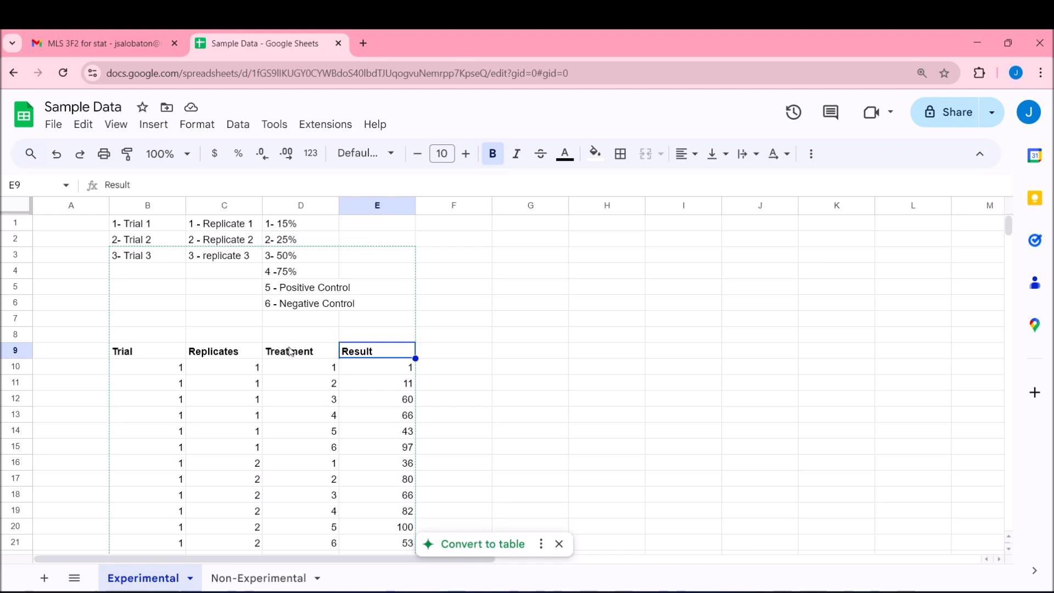
pyautogui.scroll(-15, 387, 350)
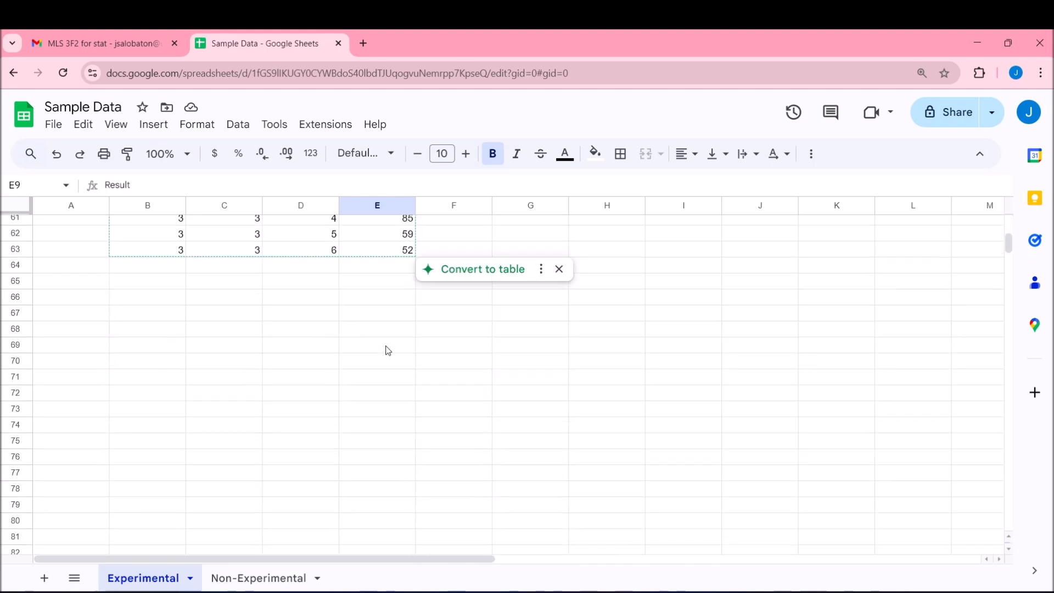
pyautogui.scroll(12, 384, 349)
pyautogui.scroll(4, 383, 341)
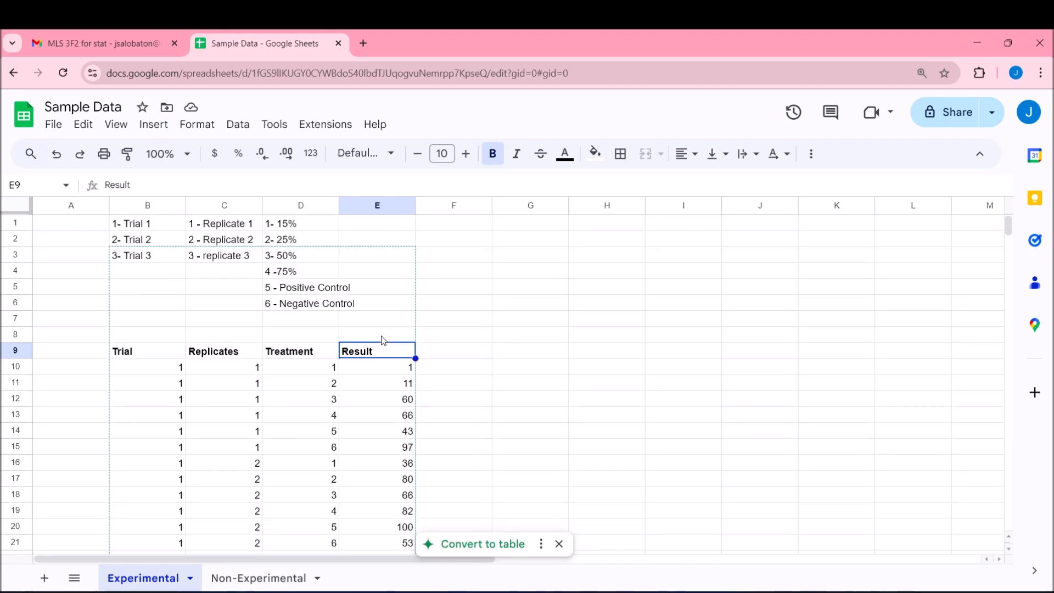
pyautogui.scroll(-3, 383, 340)
pyautogui.scroll(3, 387, 341)
# - Enter the label Trial 1 in G3, beside the coding key, as the corner of a summary table
pyautogui.click(528, 271)
pyautogui.press('Up')
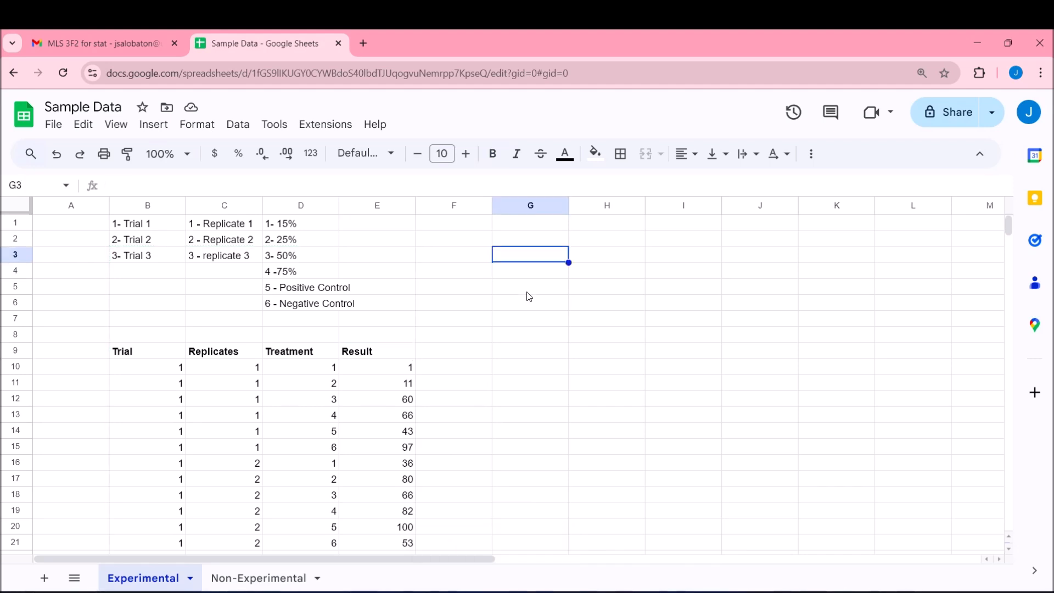
pyautogui.write('Trial')
pyautogui.press('Return')
pyautogui.write('\\')
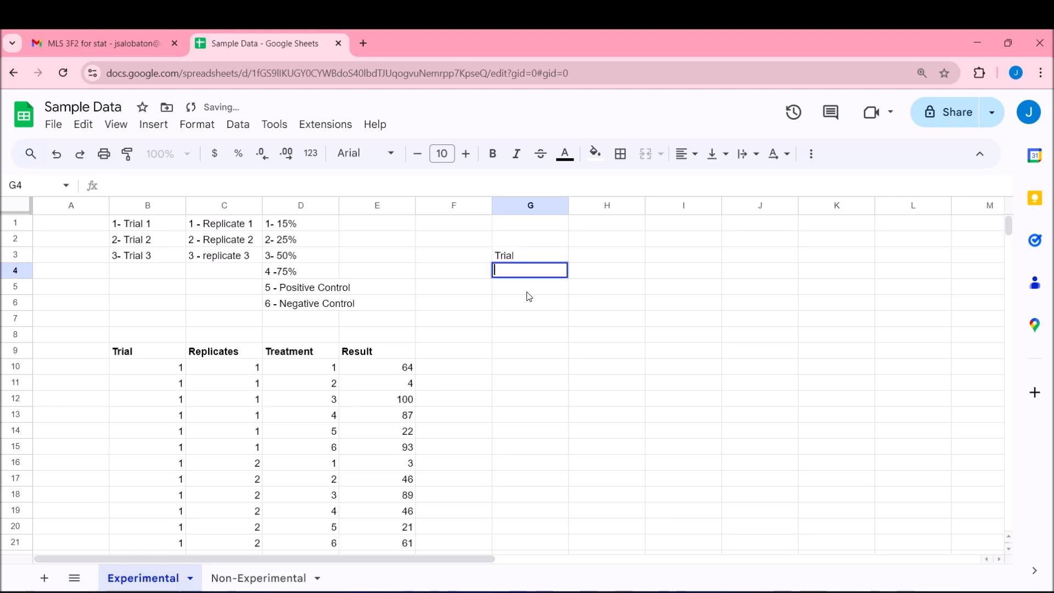
pyautogui.click(624, 257)
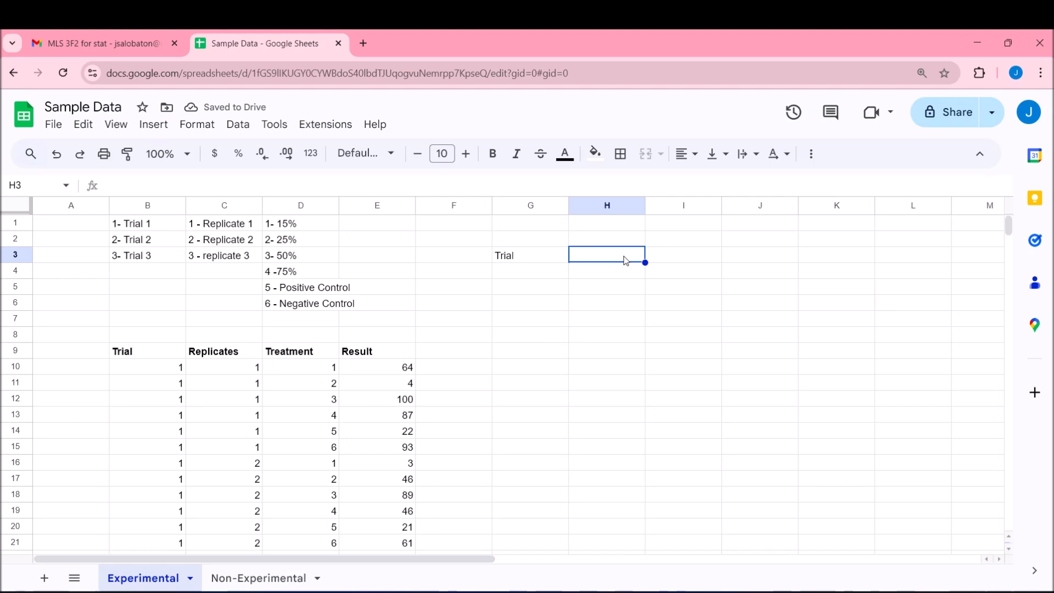
pyautogui.doubleClick(538, 260)
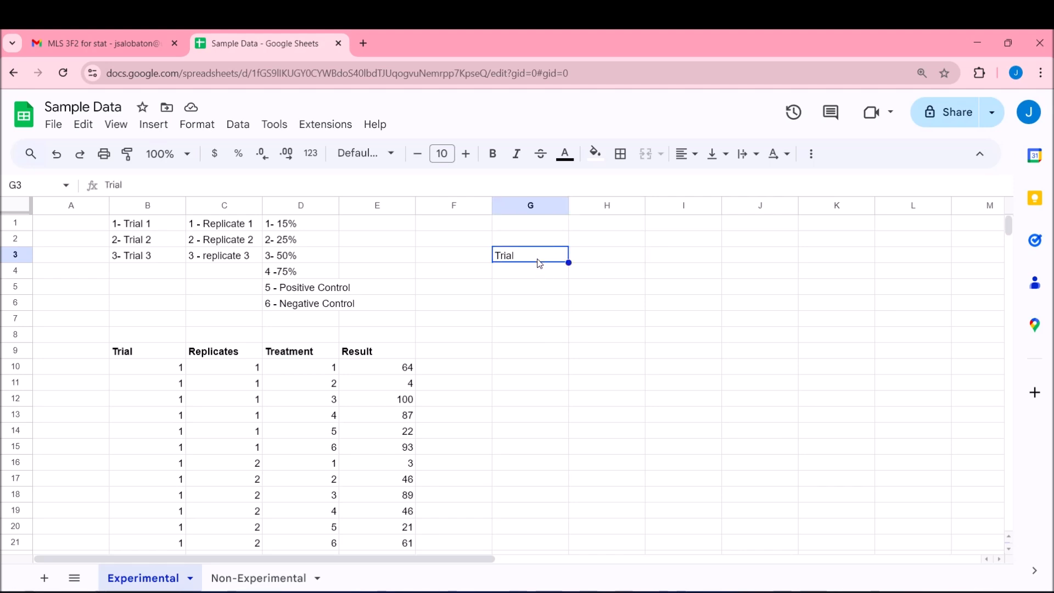
pyautogui.write('1')
pyautogui.press('Tab')
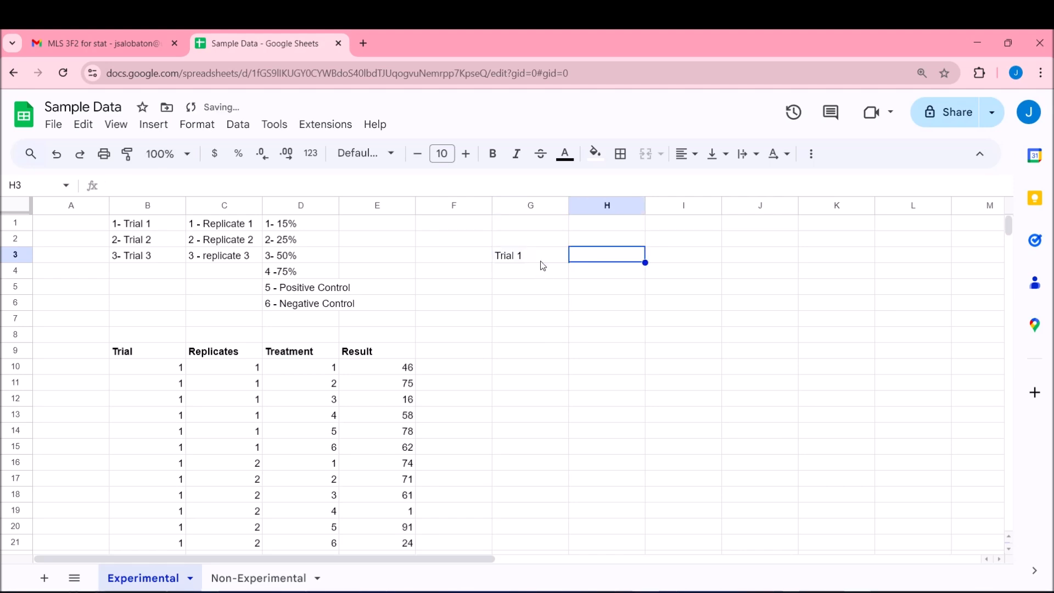
# - Add the column headers Replicate 1, Replicate 2 and Replicate 3 in H3:J3, beside Trial 1
pyautogui.write('Re')
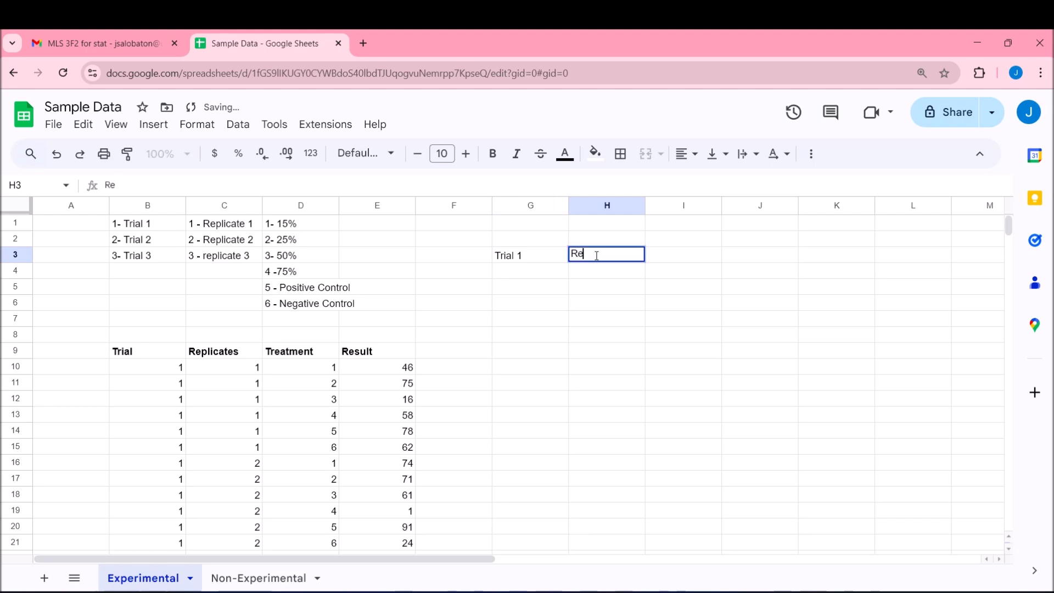
pyautogui.write('plicate 1')
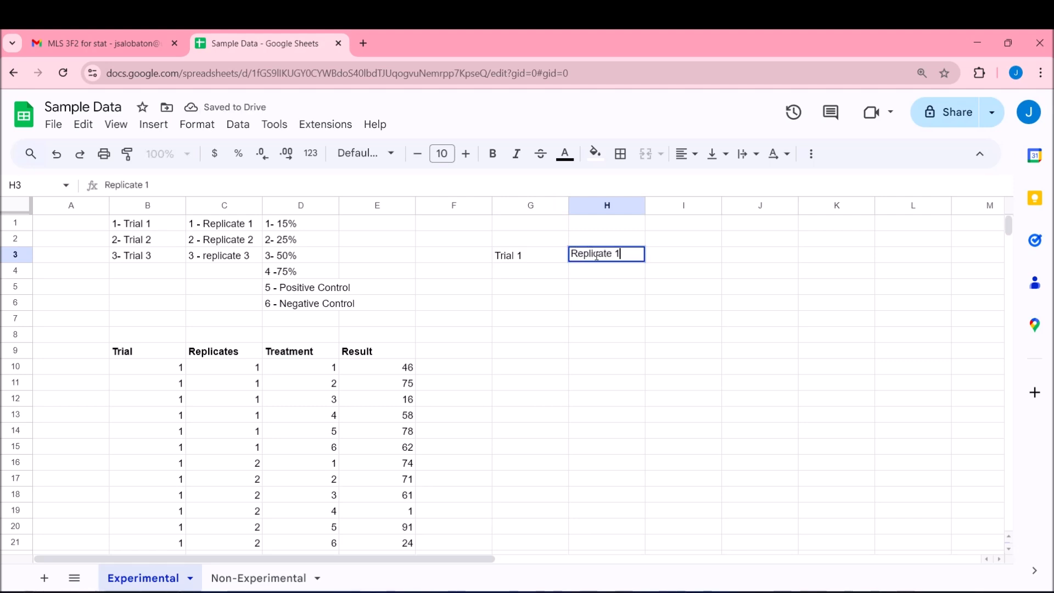
pyautogui.press('Tab')
pyautogui.write('R')
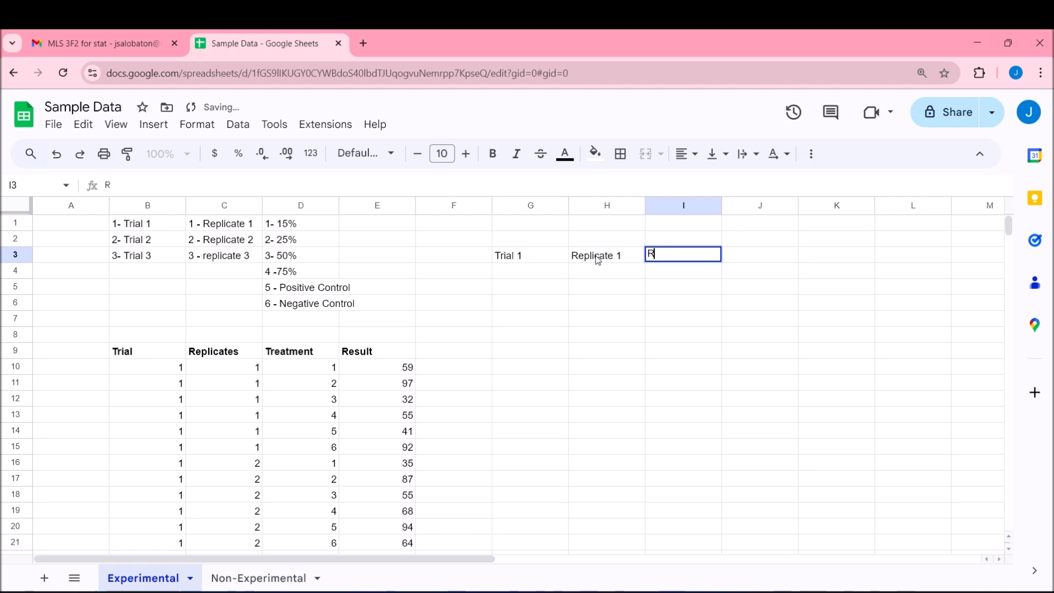
pyautogui.write('eplicate 2')
pyautogui.press('Tab')
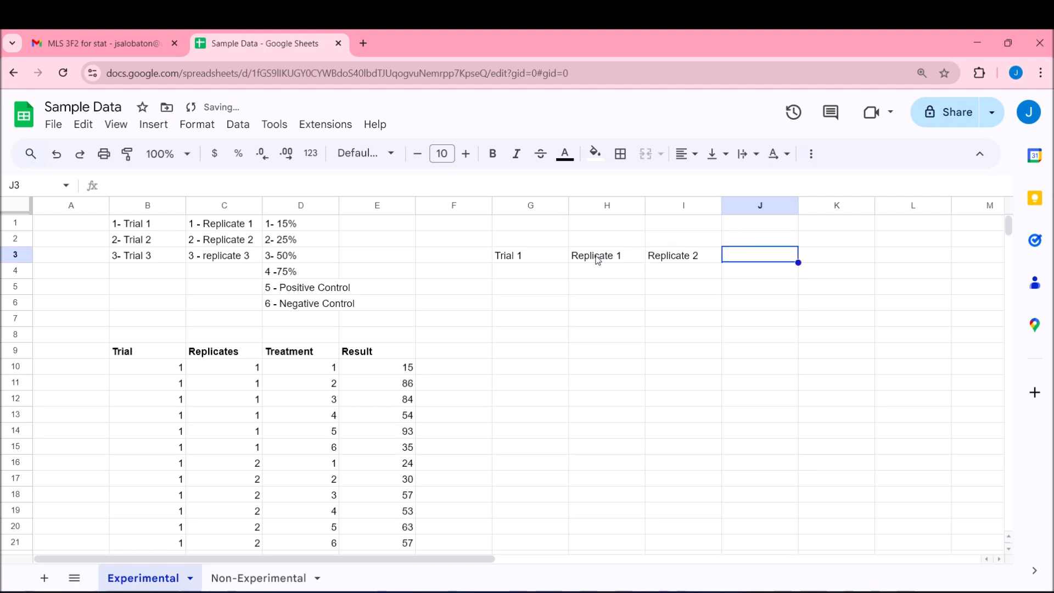
pyautogui.write('Replicat')
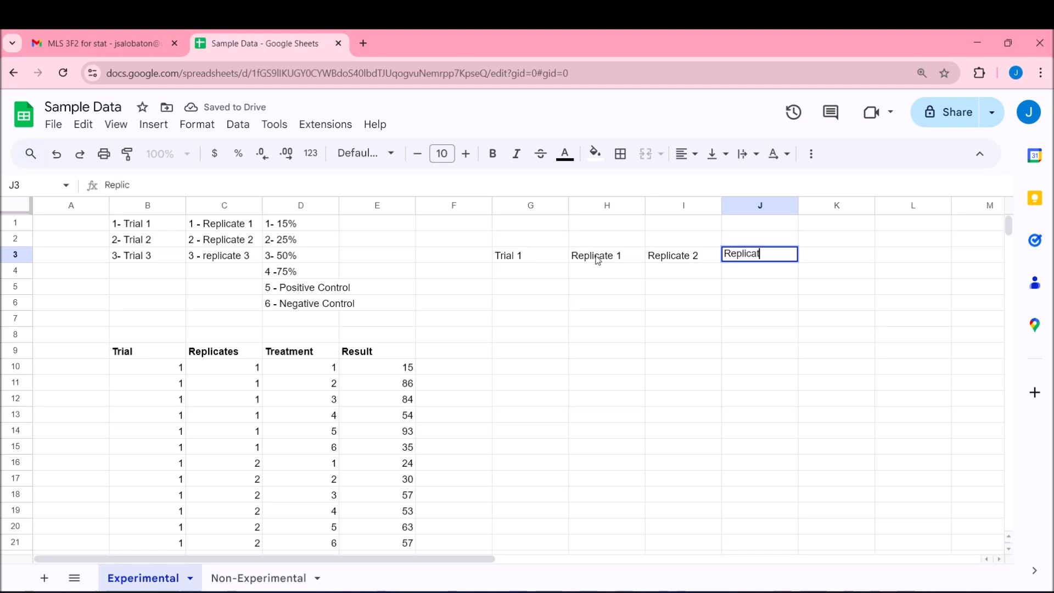
pyautogui.write('e 3')
pyautogui.press('Return')
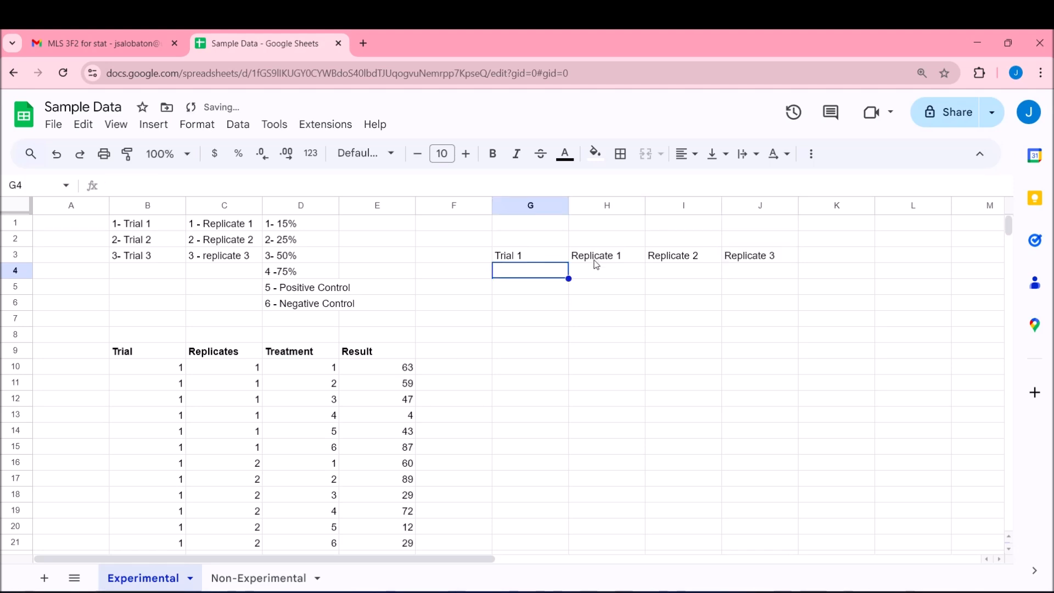
# - List the treatments 15%, 25%, 50%, 75%, PC and NC in G4:G9, below the Trial 1 label
pyautogui.write('15%')
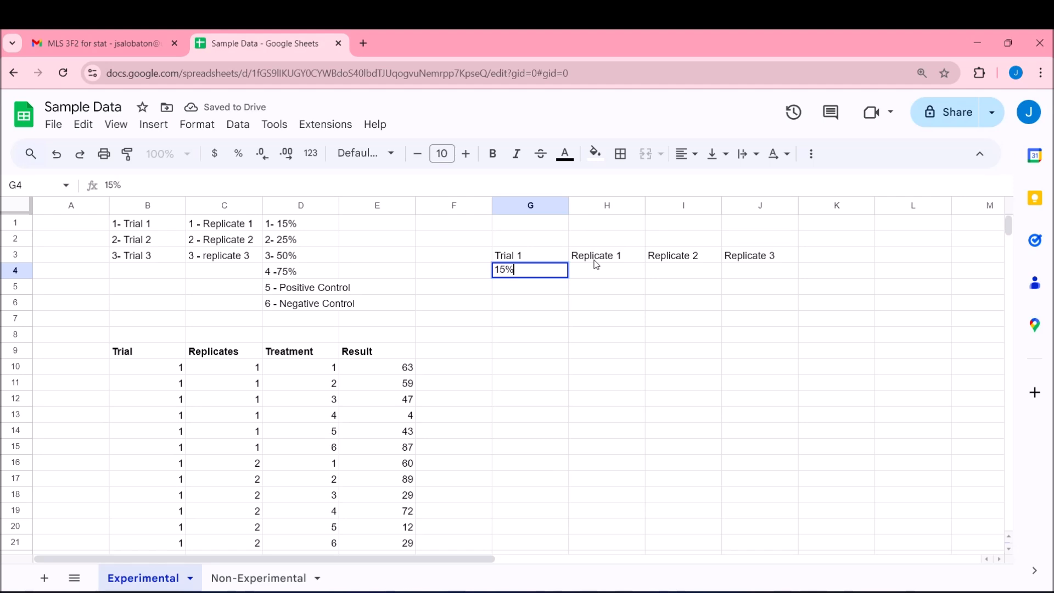
pyautogui.press('Return')
pyautogui.write('25%')
pyautogui.press('Return')
pyautogui.write('50%')
pyautogui.press('Return')
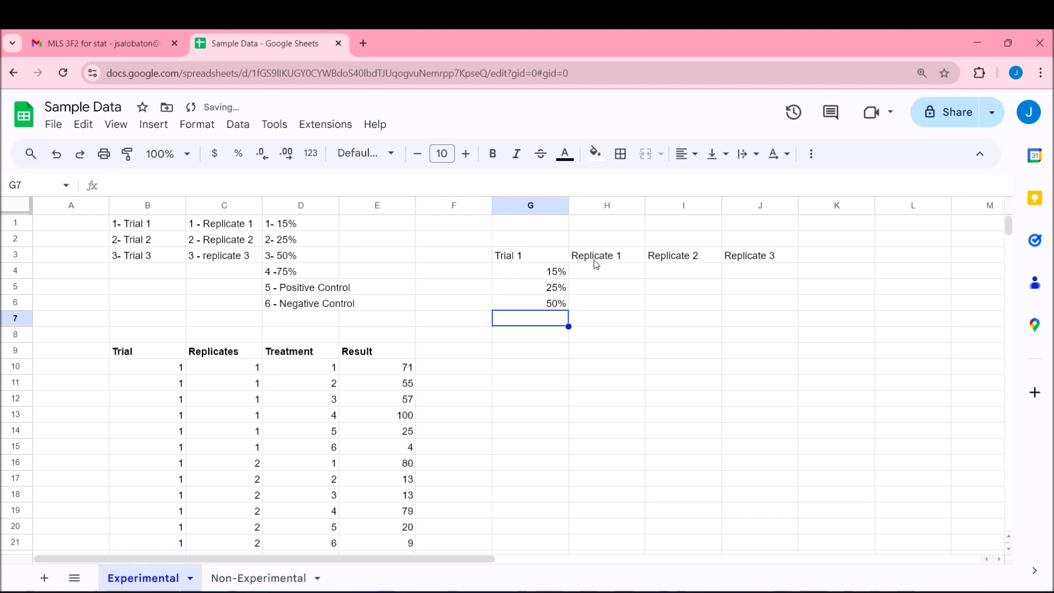
pyautogui.write('75%')
pyautogui.press('Return')
pyautogui.write('PC')
pyautogui.press('Return')
pyautogui.write('NC')
pyautogui.press('Return')
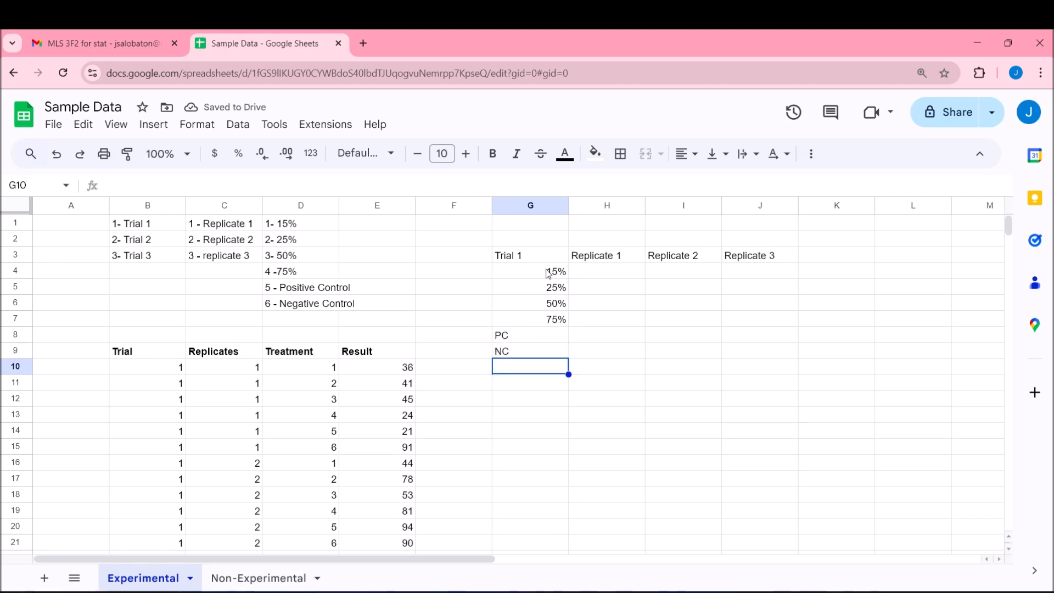
# - Copy the table layout in G3:J9 to G11 and relabel the copy Trial 2
pyautogui.moveTo(524, 255)
pyautogui.mouseDown()
pyautogui.moveTo(521, 304)
pyautogui.moveTo(732, 327)
pyautogui.moveTo(745, 339)
pyautogui.mouseUp()
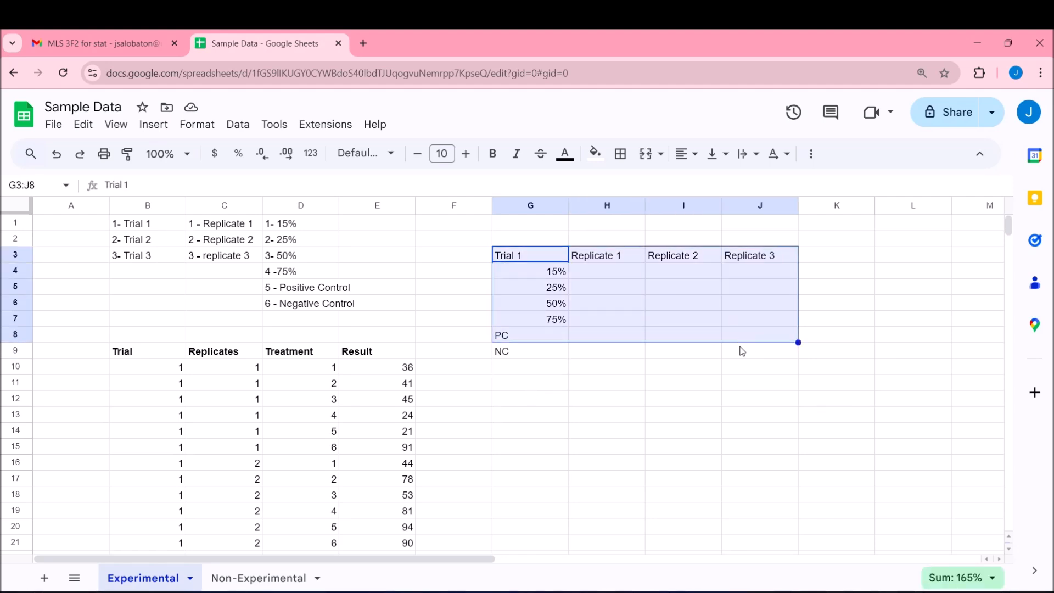
pyautogui.hotkey('ctrl', 'c')
pyautogui.click(541, 287)
pyautogui.moveTo(536, 257); pyautogui.dragTo(766, 351)
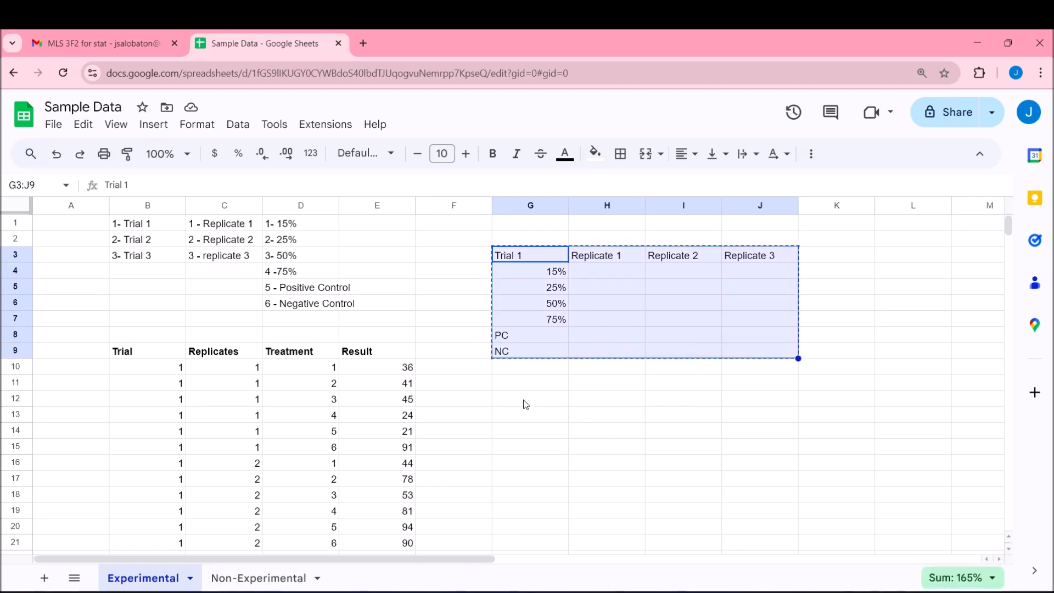
pyautogui.click(526, 385)
pyautogui.hotkey('ctrl', 'v')
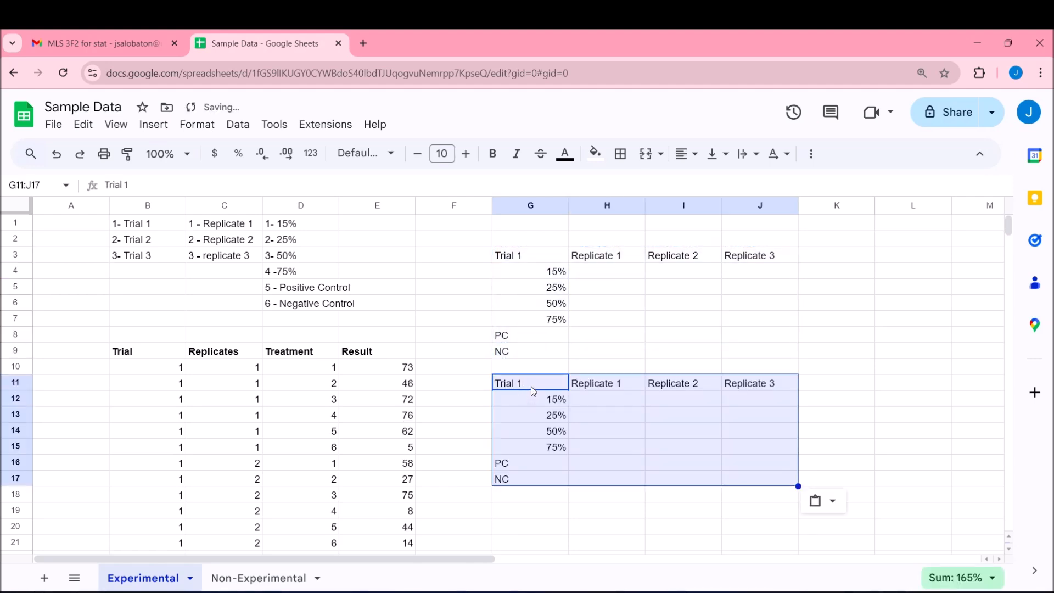
pyautogui.doubleClick(531, 386)
pyautogui.press('BackSpace')
pyautogui.write('2')
pyautogui.press('Return')
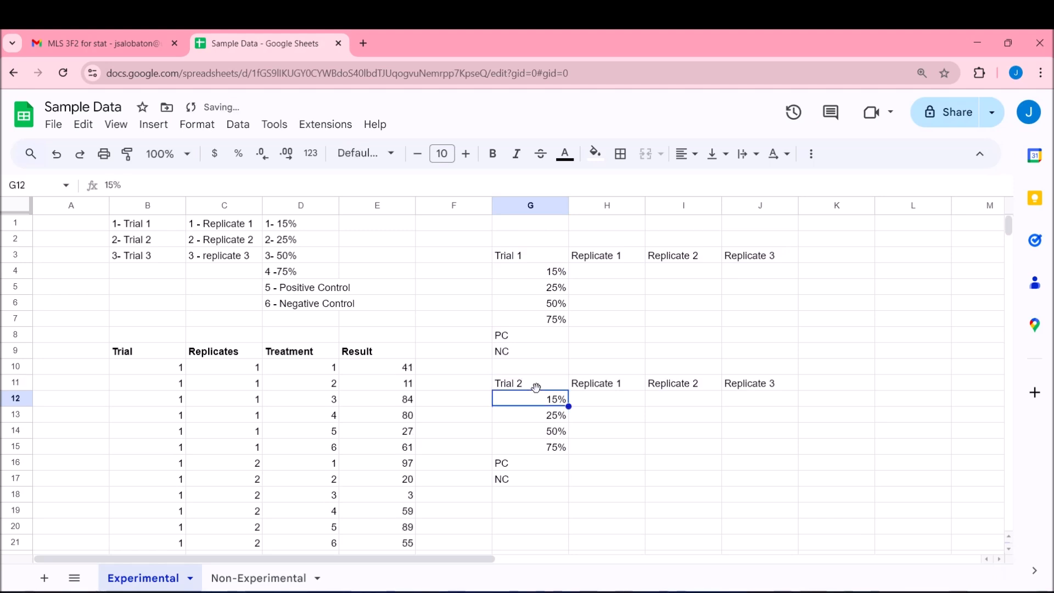
# - Paste another copy of the table layout at G19 and relabel it Trial 3
pyautogui.scroll(-3, 539, 393)
pyautogui.click(538, 373)
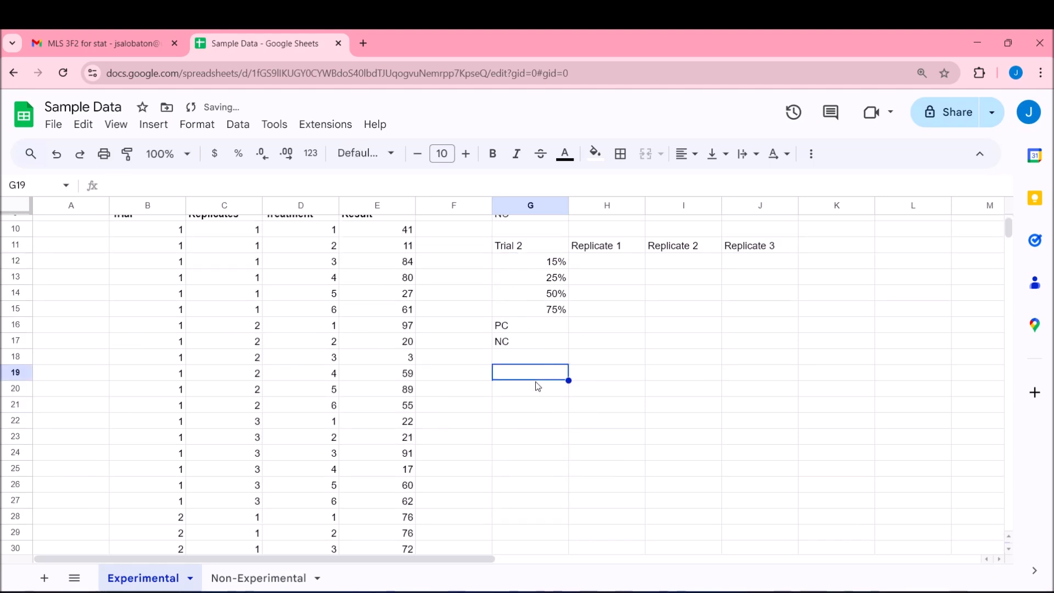
pyautogui.hotkey('ctrl', 'v')
pyautogui.press('BackSpace')
pyautogui.write('3')
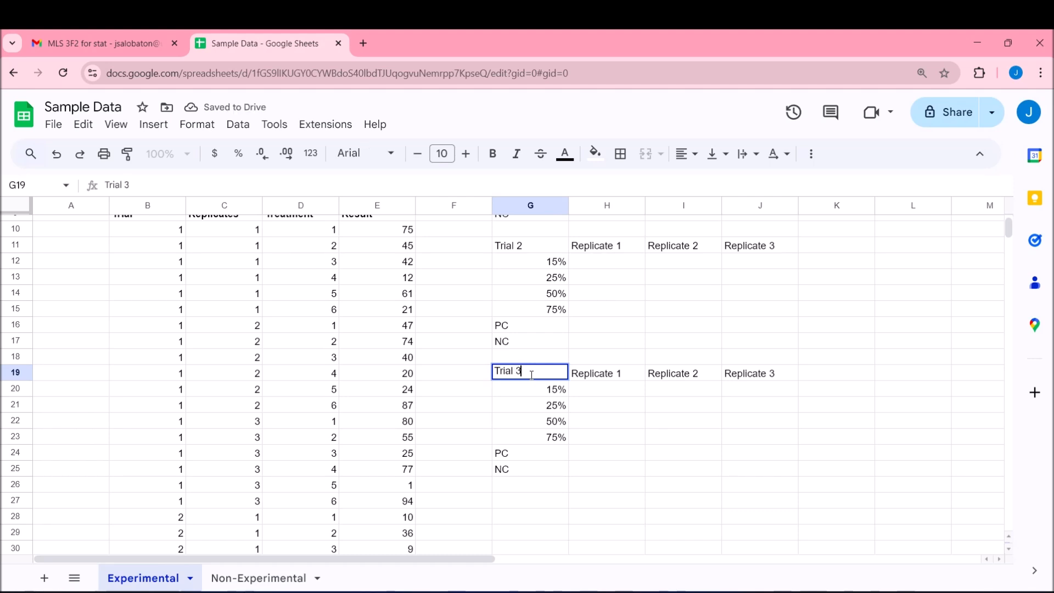
pyautogui.press('Tab')
# - Copy the Trial 1, replicate 1 results from E10:E15 into the Replicate 1 column, starting at H4
pyautogui.scroll(3, 681, 453)
pyautogui.moveTo(384, 366); pyautogui.dragTo(388, 445)
pyautogui.hotkey('ctrl', 'c')
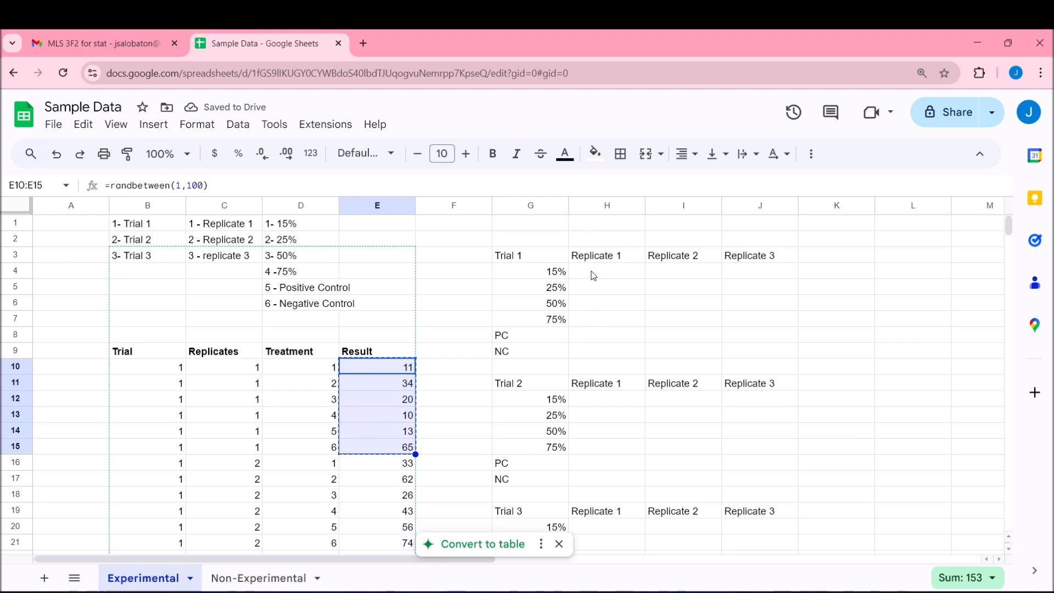
pyautogui.click(594, 275)
pyautogui.hotkey('ctrl', 'v')
# - Copy the Trial 1, replicate 2 results from E16:E21 into the Replicate 2 column, starting at I4
pyautogui.scroll(-2, 449, 383)
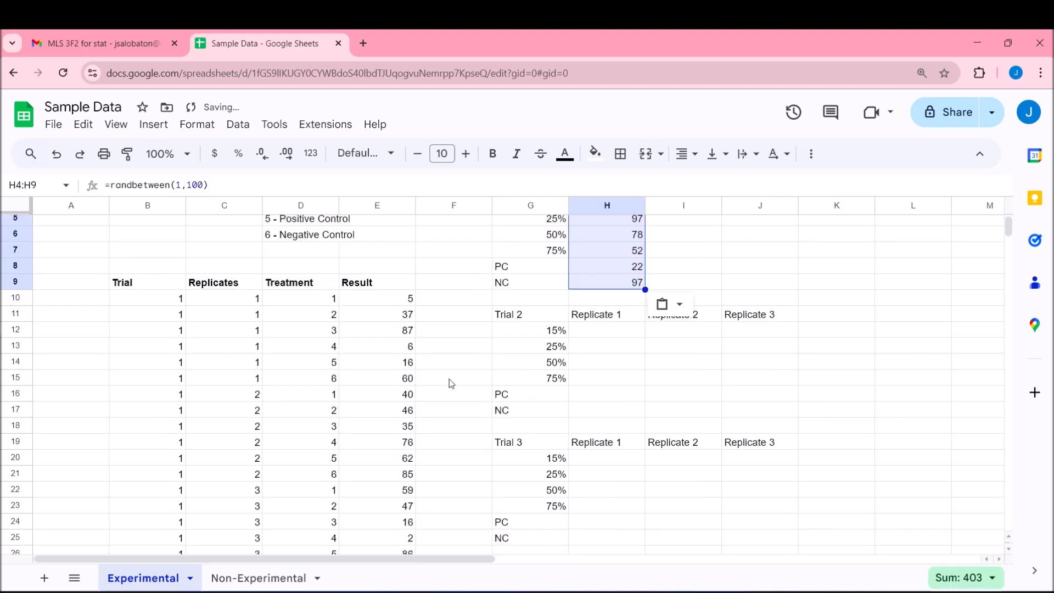
pyautogui.scroll(-2, 439, 379)
pyautogui.moveTo(388, 327); pyautogui.dragTo(389, 410)
pyautogui.hotkey('ctrl', 'c')
pyautogui.scroll(3, 603, 422)
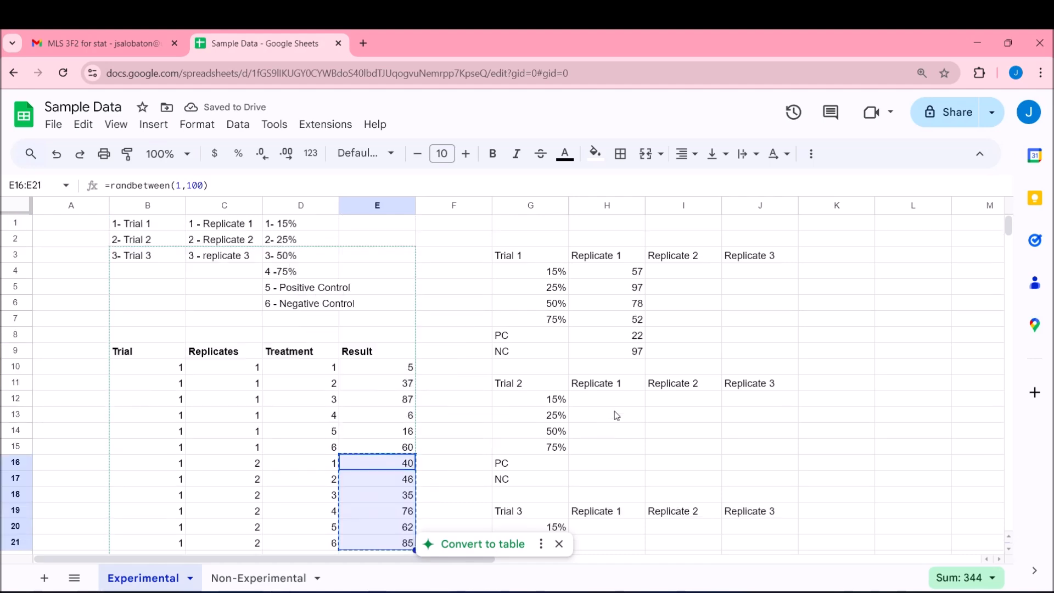
pyautogui.click(698, 275)
pyautogui.hotkey('ctrl', 'v')
# - Copy the Trial 1, replicate 3 results from E22:E27 into the Replicate 3 column, starting at J4
pyautogui.scroll(-5, 631, 319)
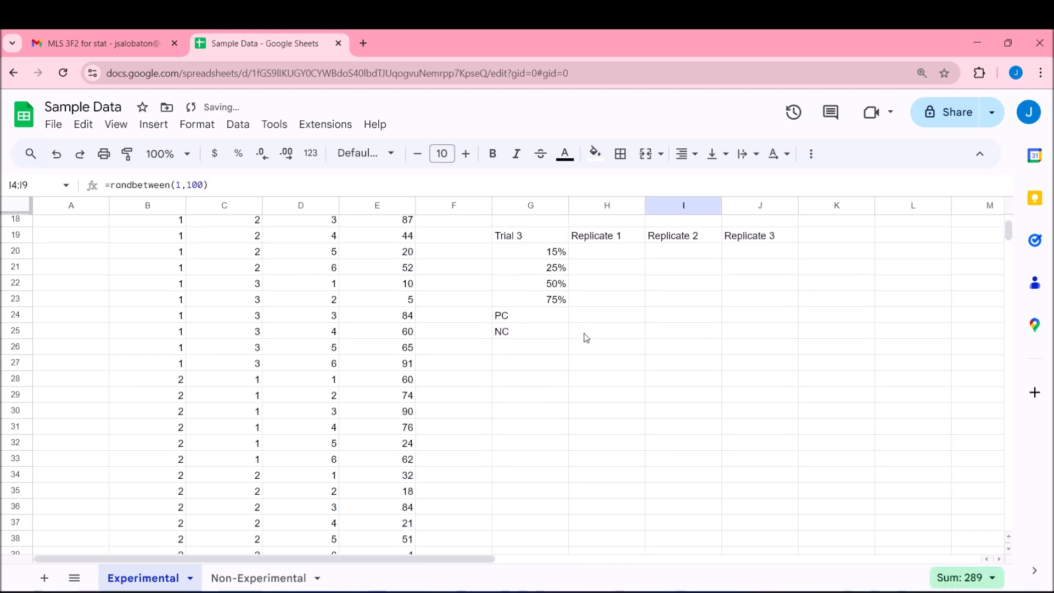
pyautogui.scroll(1, 422, 402)
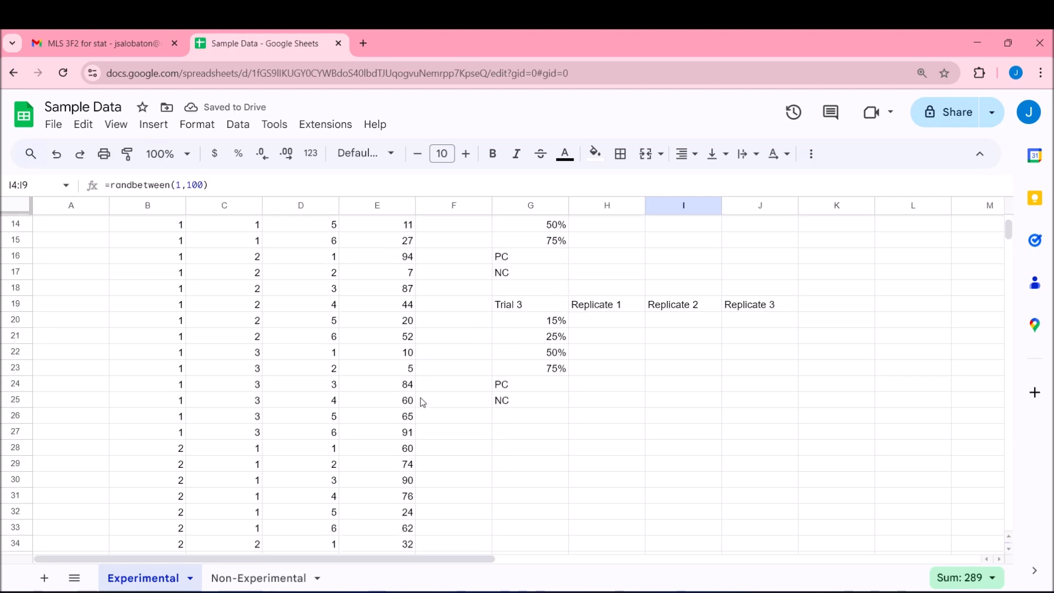
pyautogui.scroll(5, 423, 403)
pyautogui.scroll(-3, 420, 397)
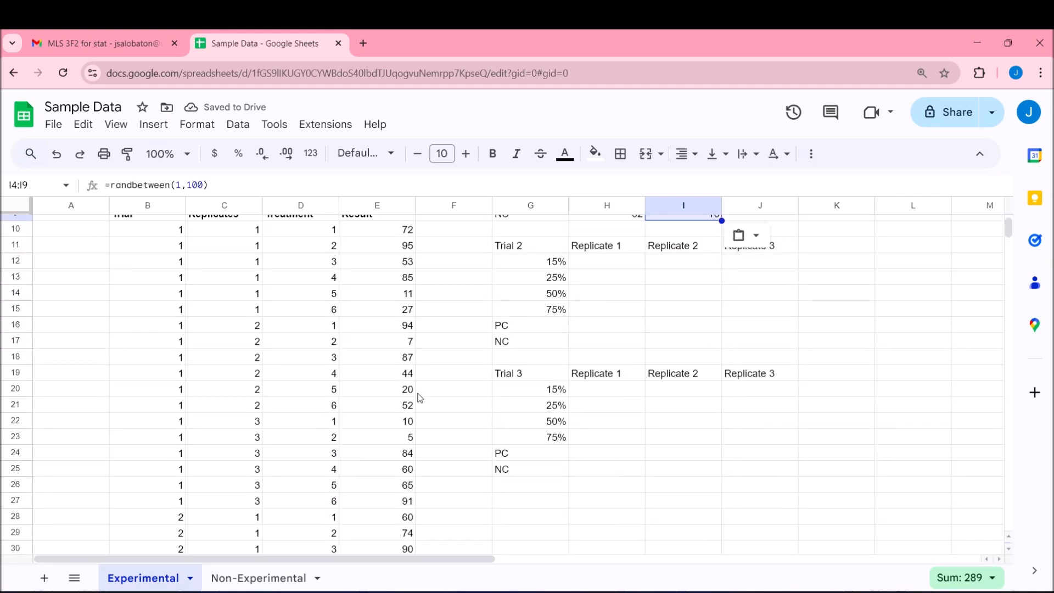
pyautogui.moveTo(362, 421); pyautogui.dragTo(369, 495)
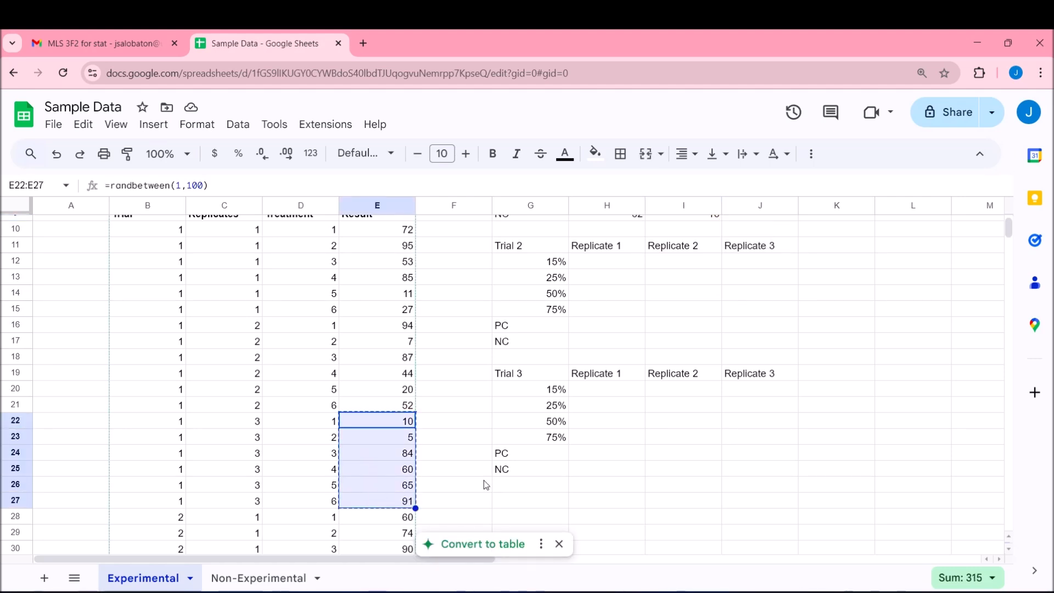
pyautogui.scroll(3, 486, 483)
pyautogui.click(748, 272)
pyautogui.hotkey('ctrl', 'v')
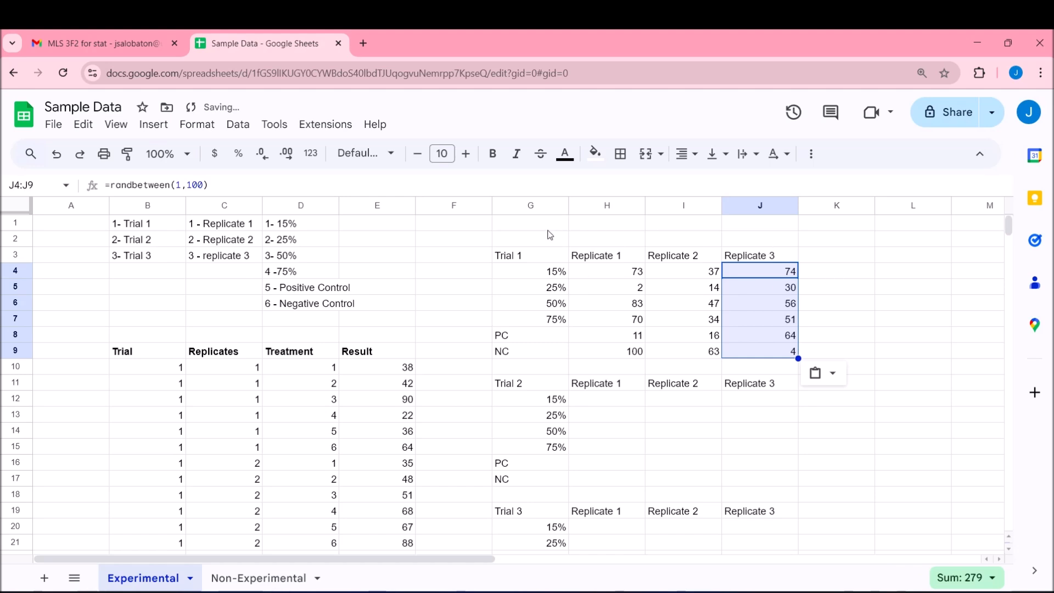
# - Make the Trial 1 table's header row G3:J3 and its treatment labels G4:G9 bold
pyautogui.moveTo(519, 256); pyautogui.dragTo(741, 262)
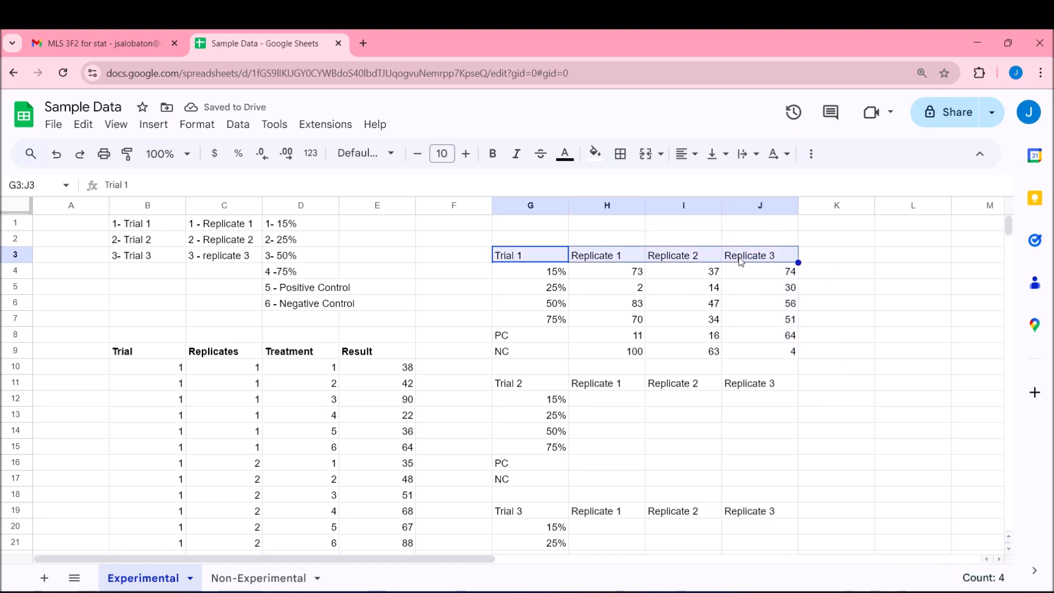
pyautogui.hotkey('ctrl', 'b')
pyautogui.moveTo(543, 271); pyautogui.dragTo(547, 352)
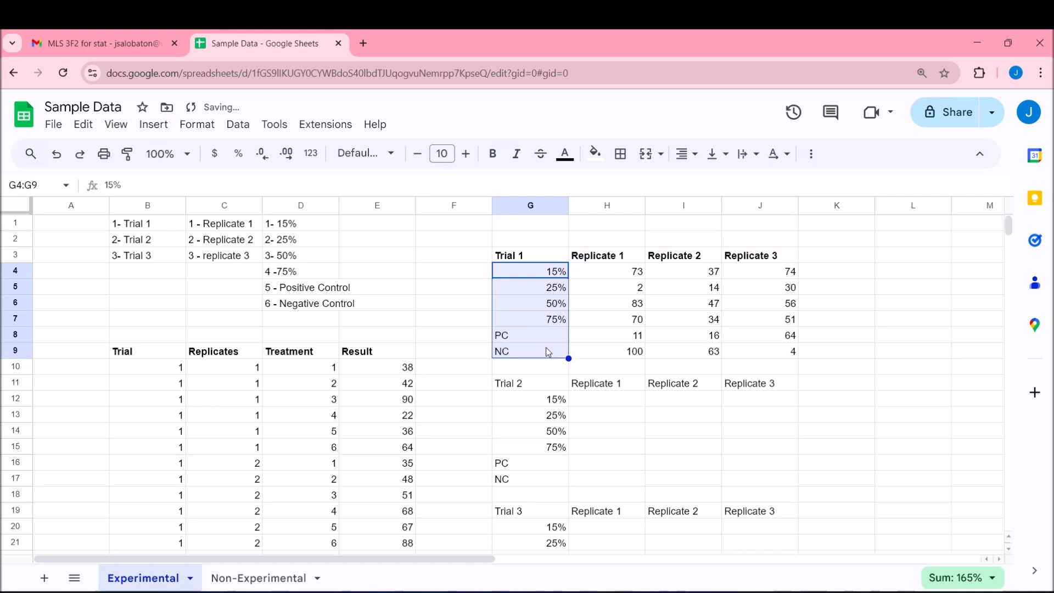
pyautogui.hotkey('ctrl', 'b')
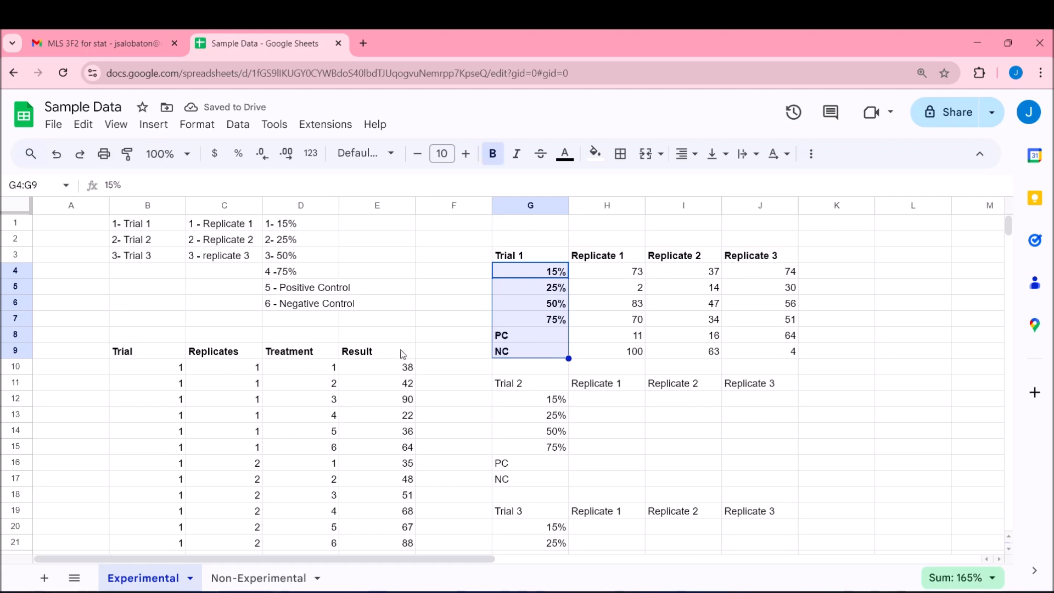
pyautogui.moveTo(407, 384); pyautogui.dragTo(408, 403)
pyautogui.moveTo(236, 352); pyautogui.dragTo(386, 499)
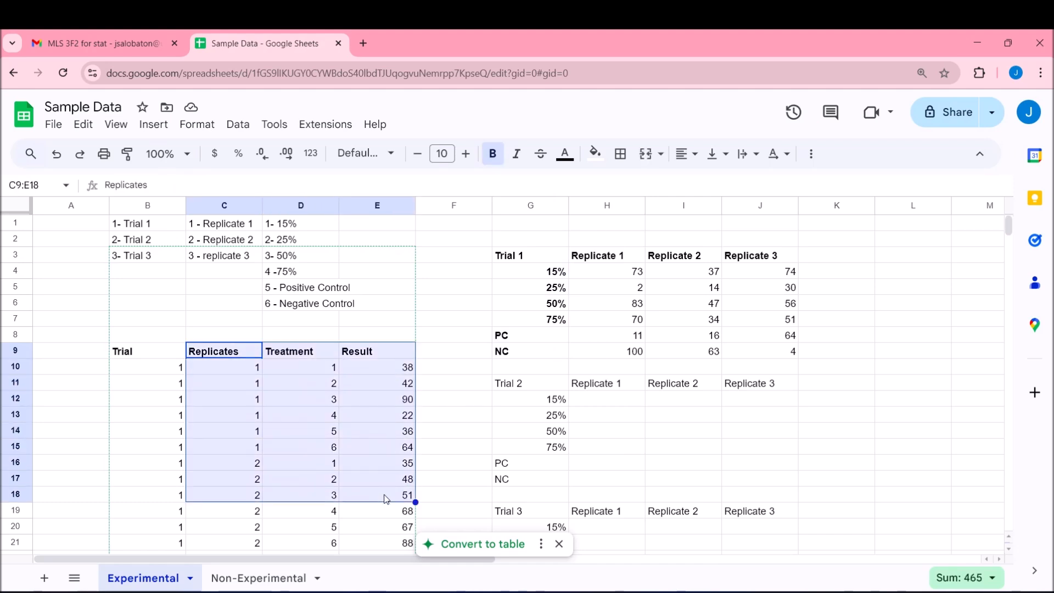